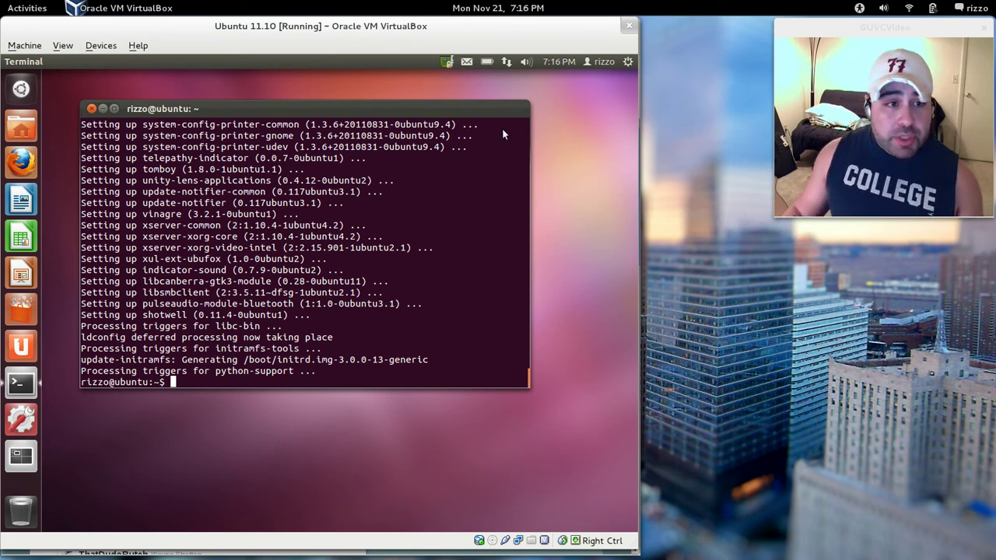
Close the terminal session and restart the Ubuntu guest system
{"action": "key", "text": "ctrl+d"}
{"action": "left_click", "coordinate": [628, 63]}
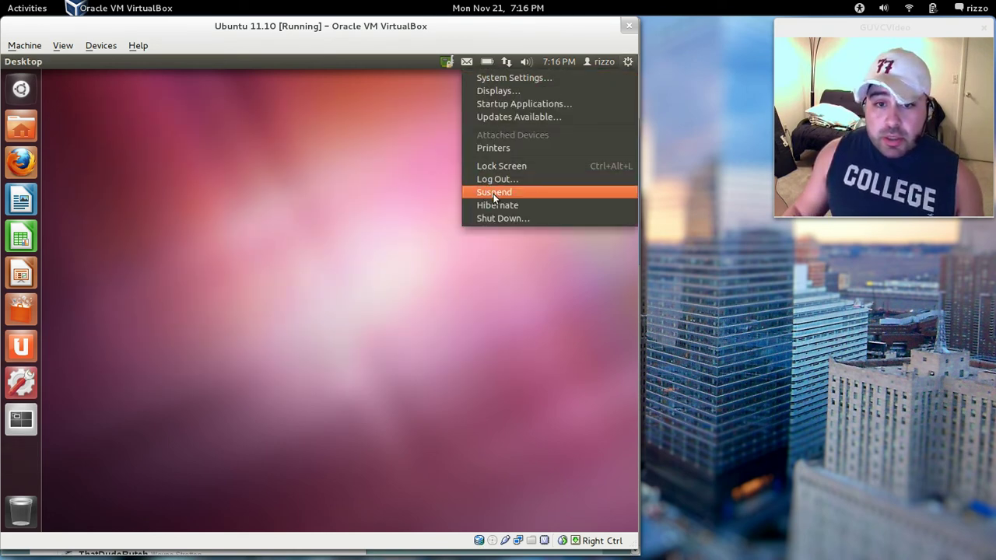
{"action": "left_click", "coordinate": [545, 217]}
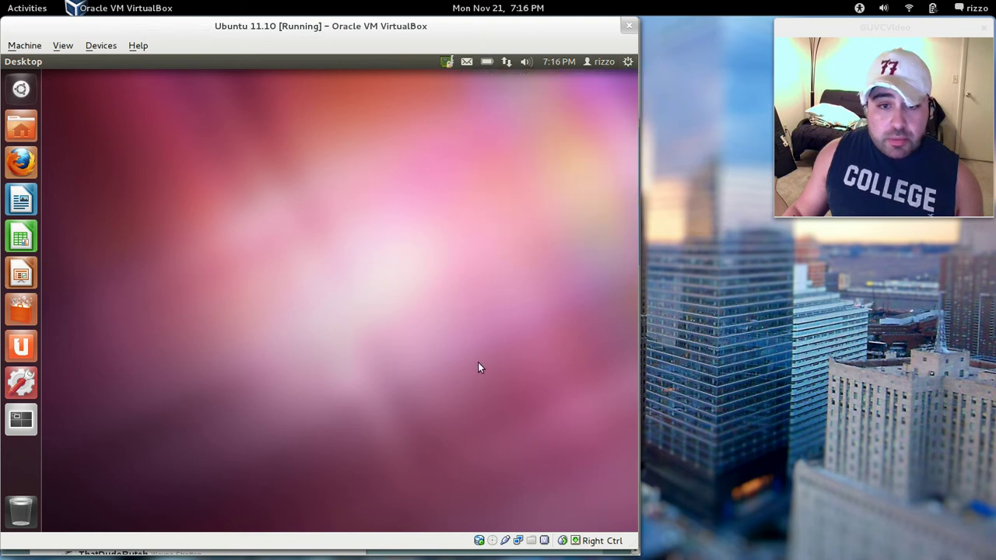
{"action": "left_click", "coordinate": [177, 333]}
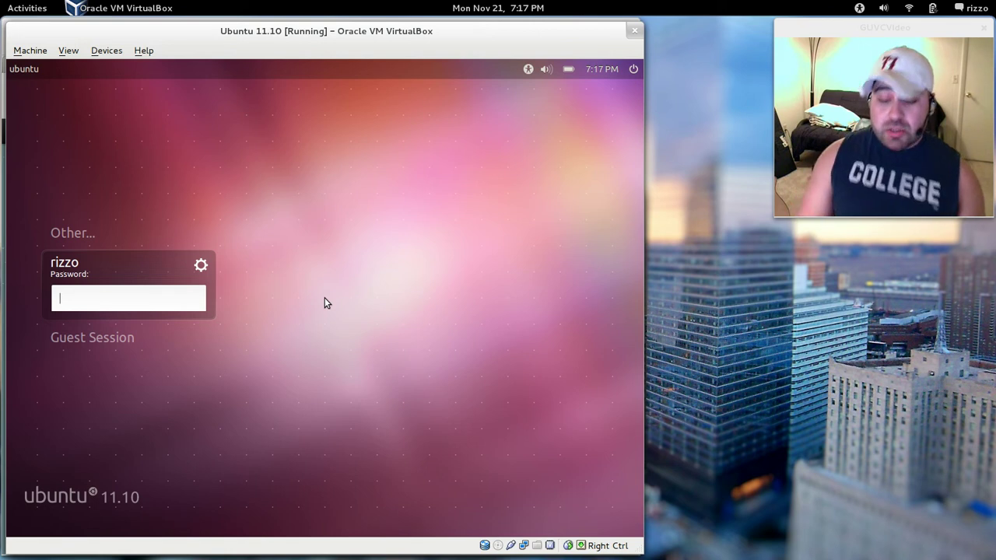
Log in to the Ubuntu desktop by entering the account password, and reposition the virtual machine window
{"action": "type", "text": "********"}
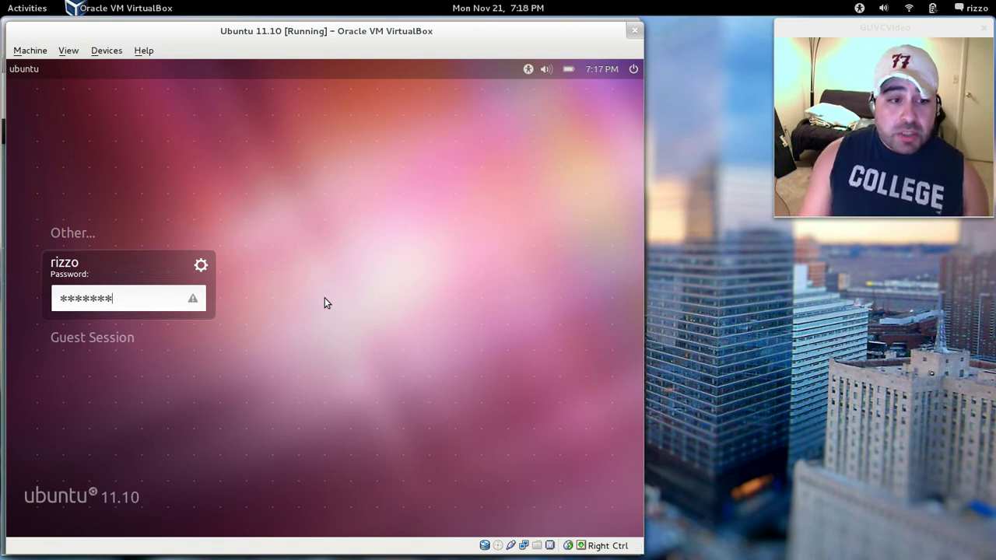
{"action": "key", "text": "Return"}
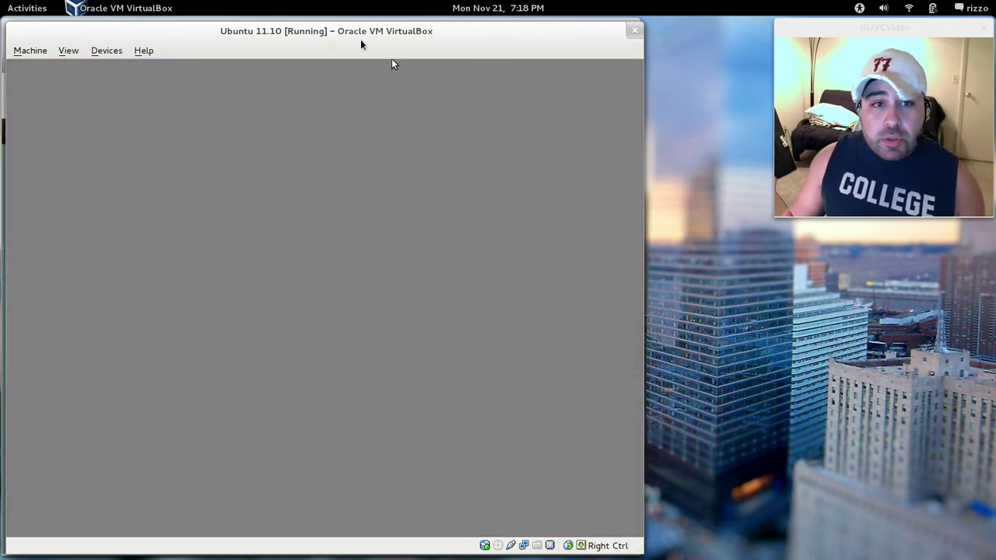
{"action": "left_click_drag", "start_coordinate": [374, 29], "coordinate": [347, 30]}
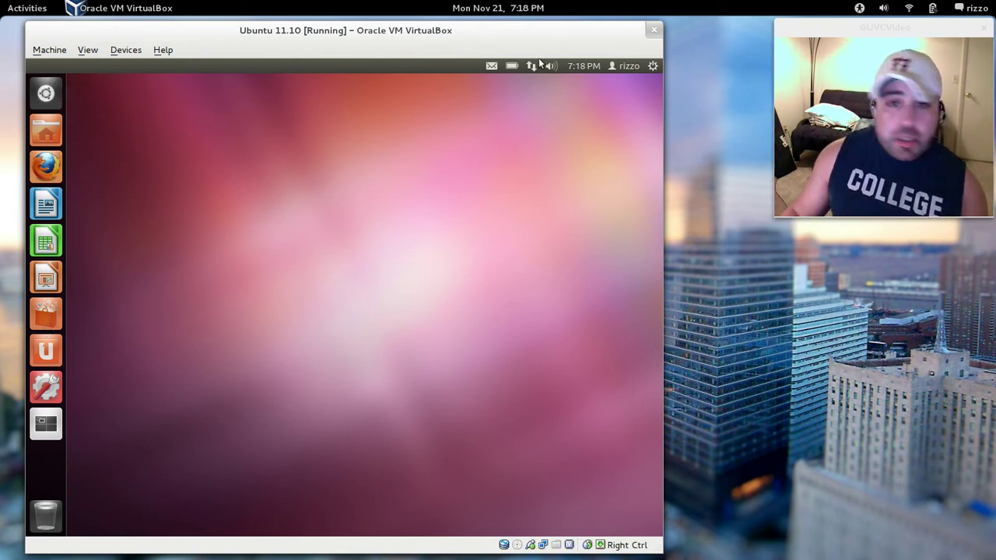
Shut down the Ubuntu guest from within its own desktop session
{"action": "left_click", "coordinate": [653, 67]}
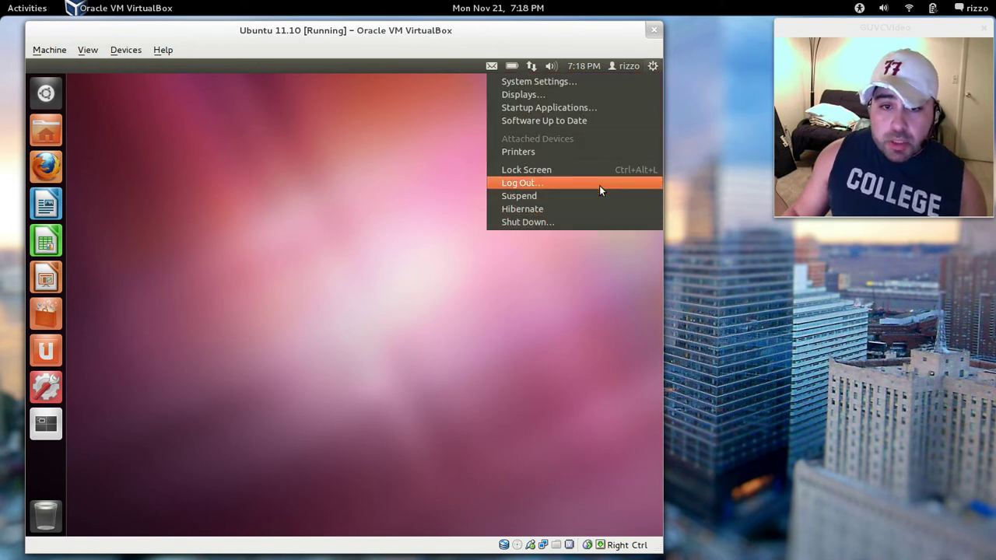
{"action": "left_click", "coordinate": [425, 207]}
{"action": "left_click", "coordinate": [499, 341]}
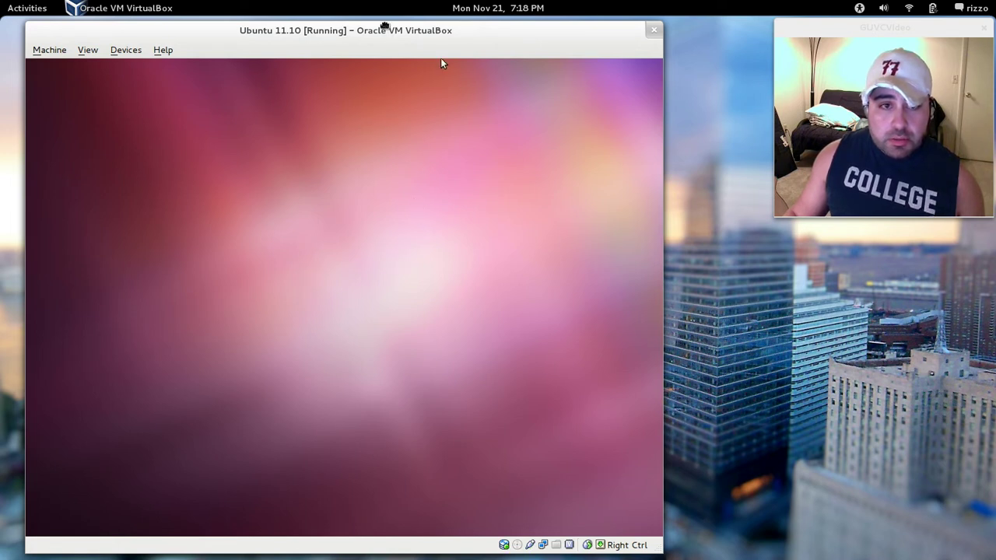
{"action": "mouse_move", "coordinate": [383, 26]}
{"action": "left_mouse_down"}
{"action": "mouse_move", "coordinate": [413, 25]}
{"action": "mouse_move", "coordinate": [386, 26]}
{"action": "left_mouse_up"}
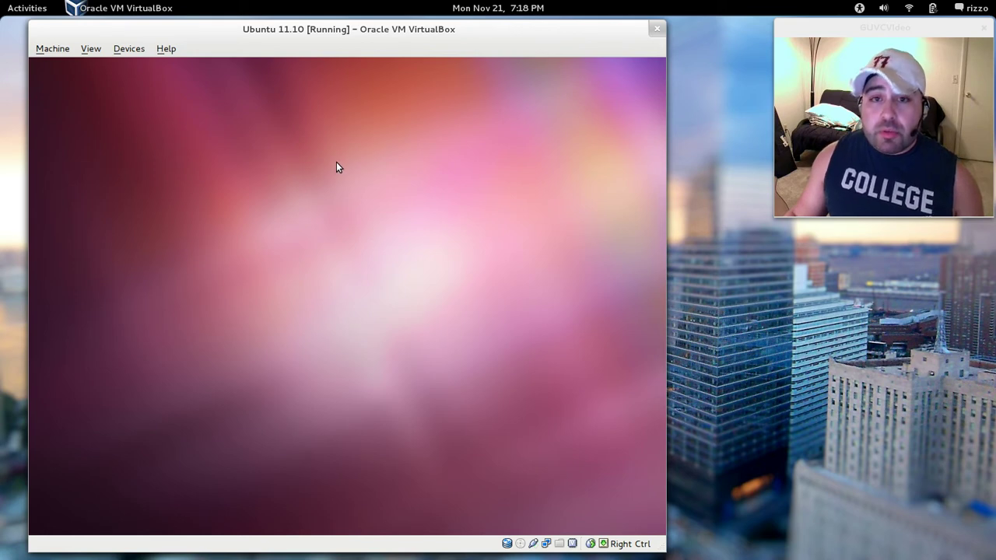
Close the Ubuntu 11.10 virtual machine with the option Power off the machine
{"action": "left_click", "coordinate": [52, 48]}
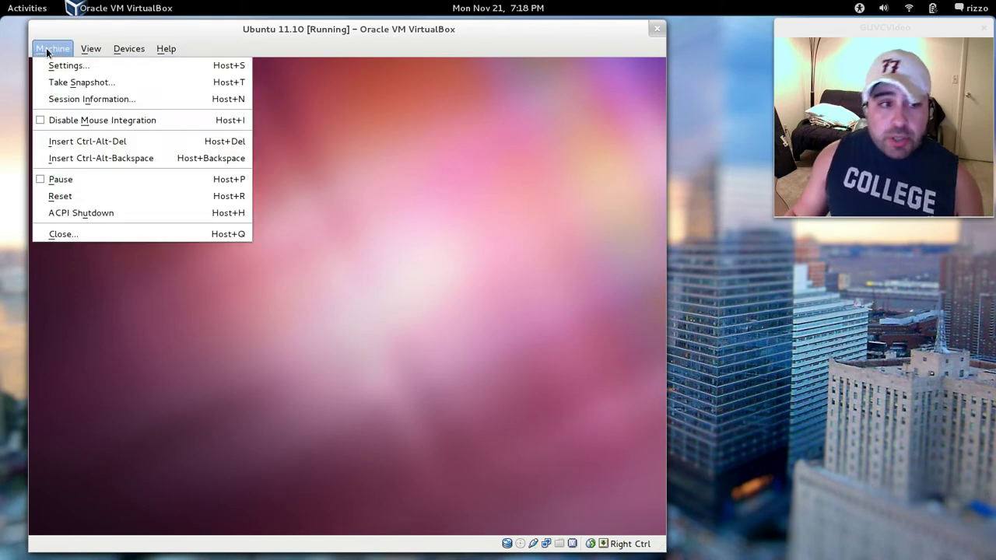
{"action": "left_click", "coordinate": [94, 234]}
{"action": "left_click", "coordinate": [366, 124]}
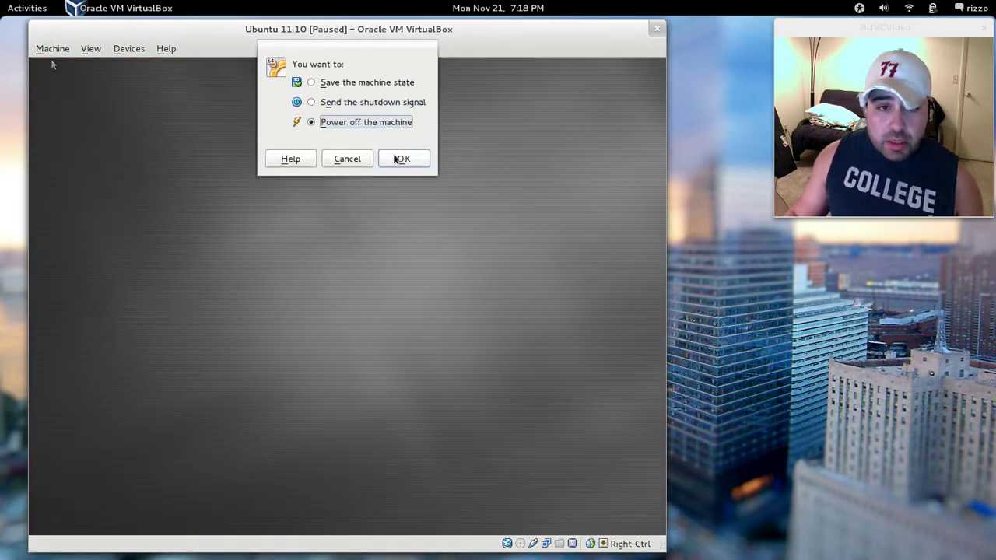
{"action": "left_click", "coordinate": [399, 159]}
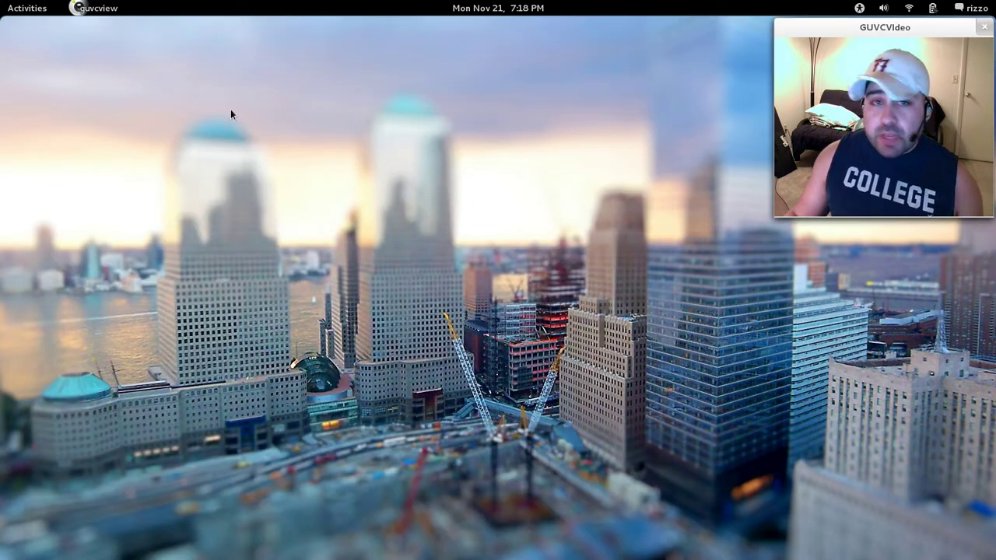
Start the Ubuntu 11.10 machine from VirtualBox Manager, clear the manager window away and reposition the virtual machine window
{"action": "key", "text": "super"}
{"action": "left_click", "coordinate": [755, 370]}
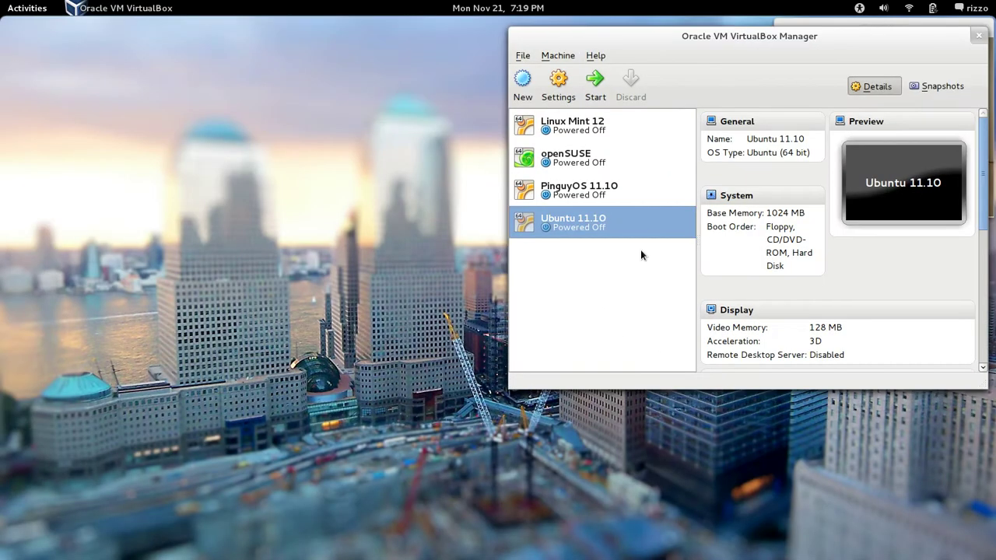
{"action": "left_click", "coordinate": [596, 82]}
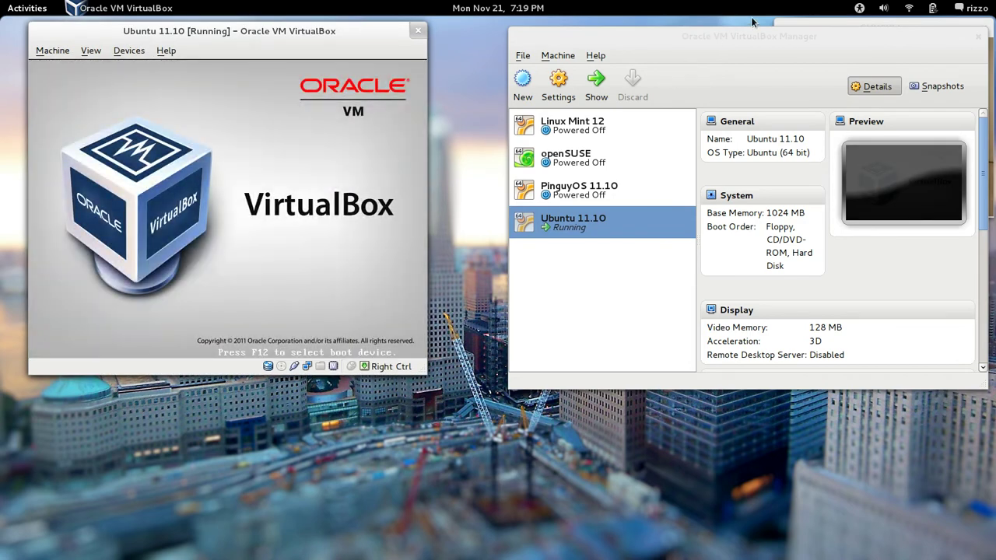
{"action": "double_click", "coordinate": [752, 34]}
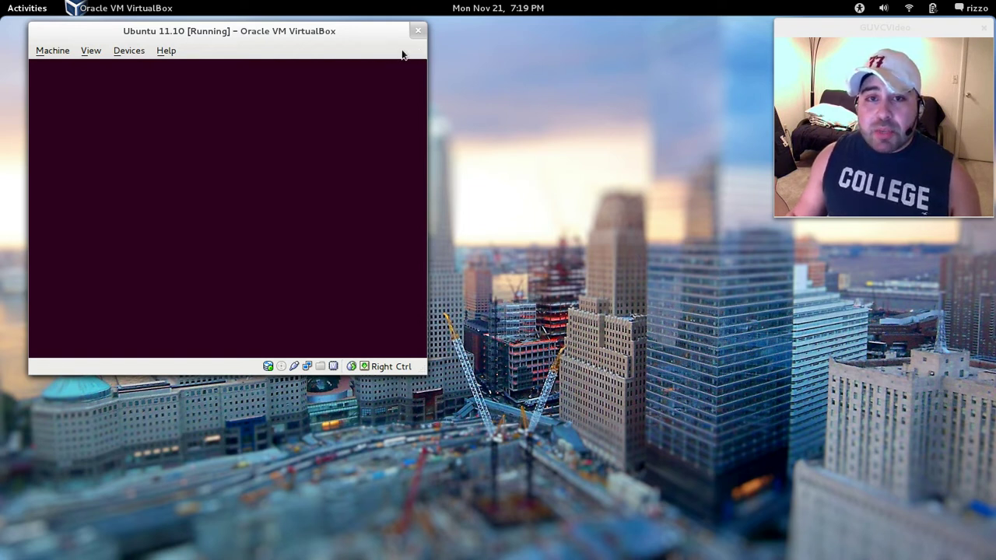
{"action": "left_click_drag", "start_coordinate": [338, 29], "coordinate": [339, 26]}
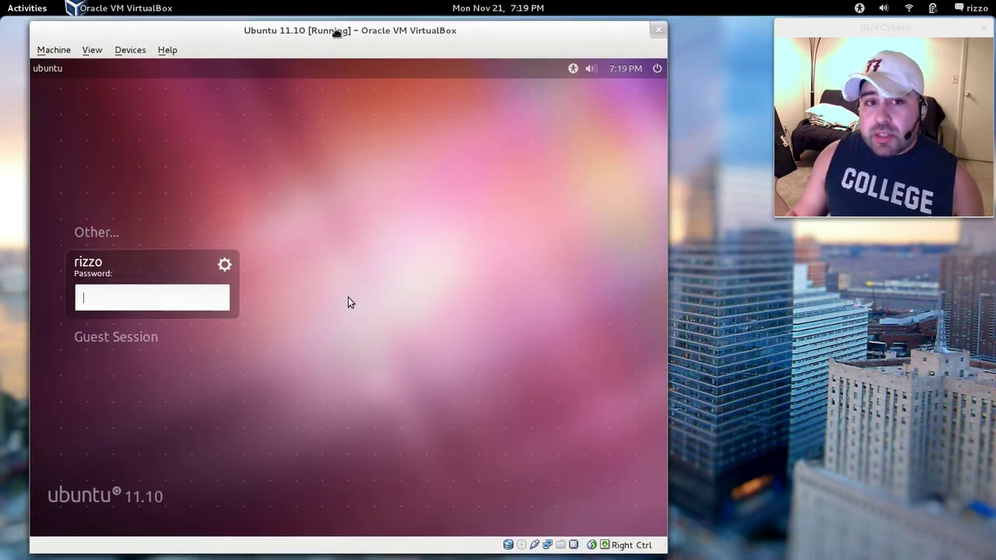
{"action": "left_click_drag", "start_coordinate": [337, 34], "coordinate": [345, 29]}
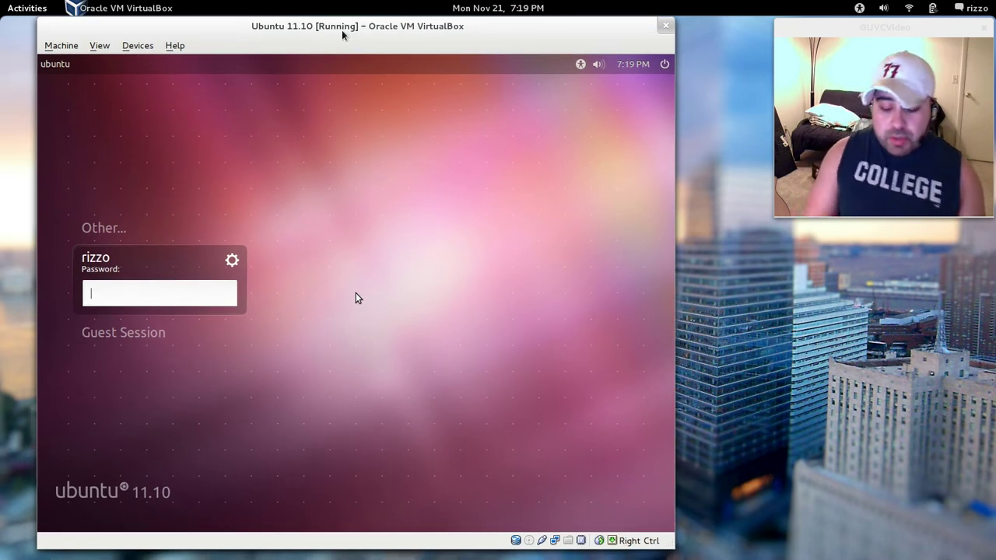
Log in to the Ubuntu desktop with the account password, retyping it after the first attempt
{"action": "type", "text": "*******"}
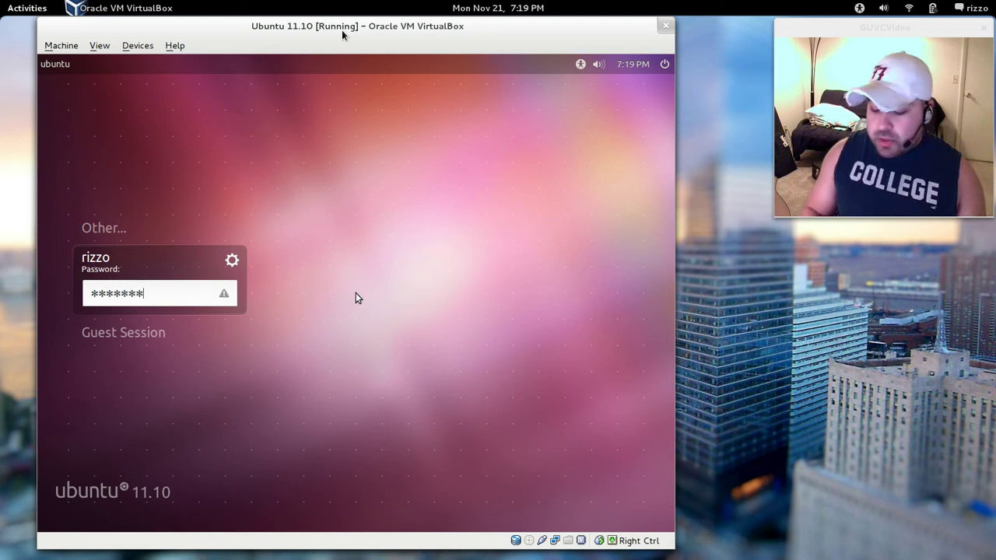
{"action": "key", "text": "Return"}
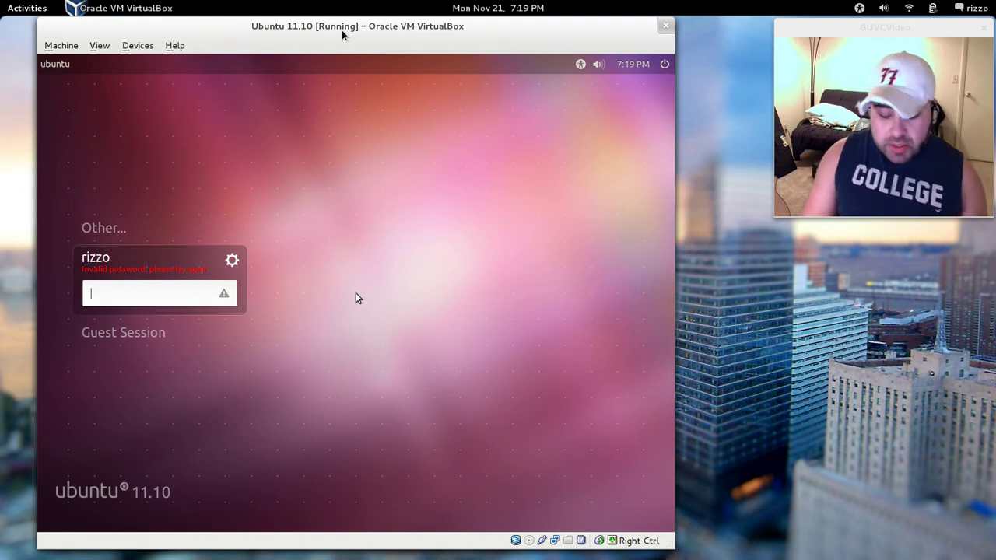
{"action": "type", "text": "********"}
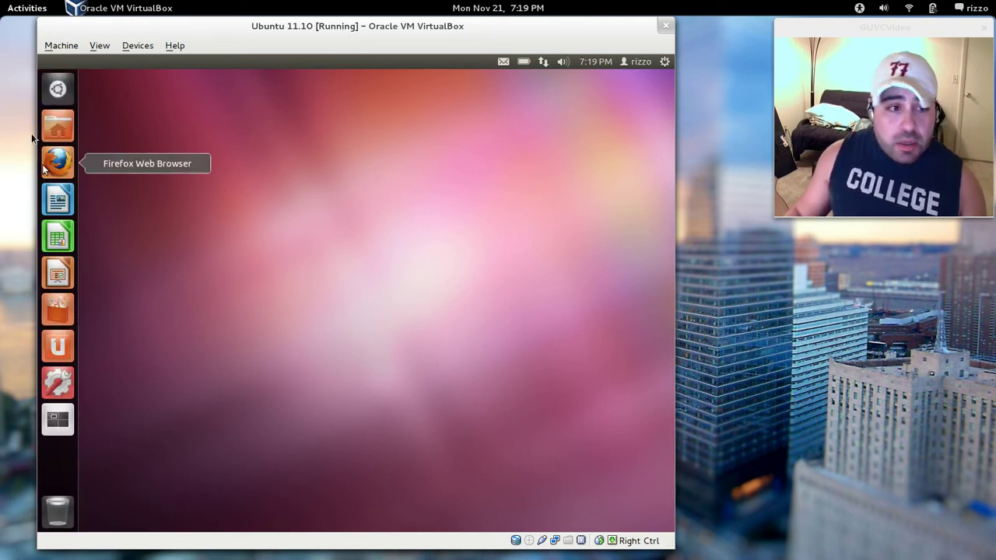
Open Dash home, examine its search field, application shortcuts and lenses, and close it again
{"action": "left_click", "coordinate": [60, 88]}
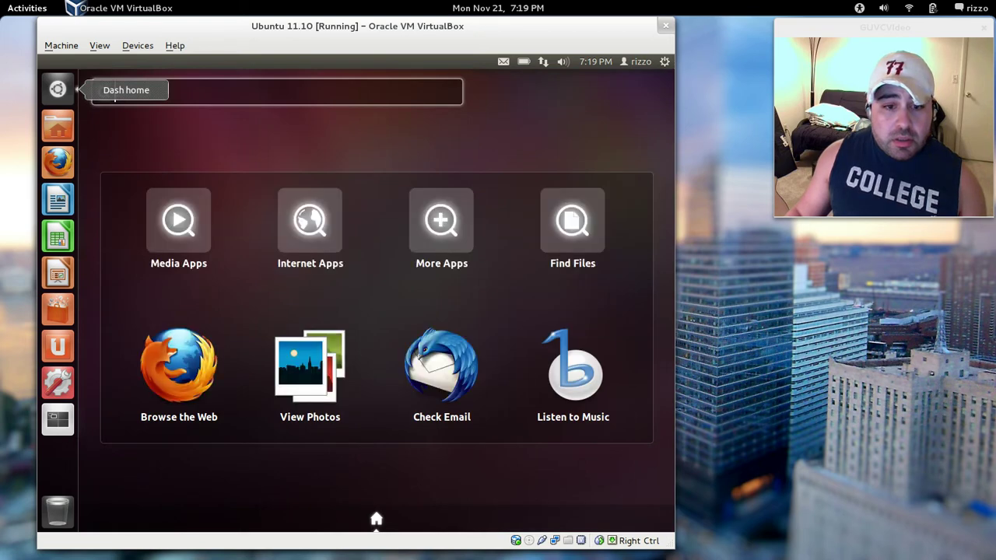
{"action": "left_click", "coordinate": [59, 89]}
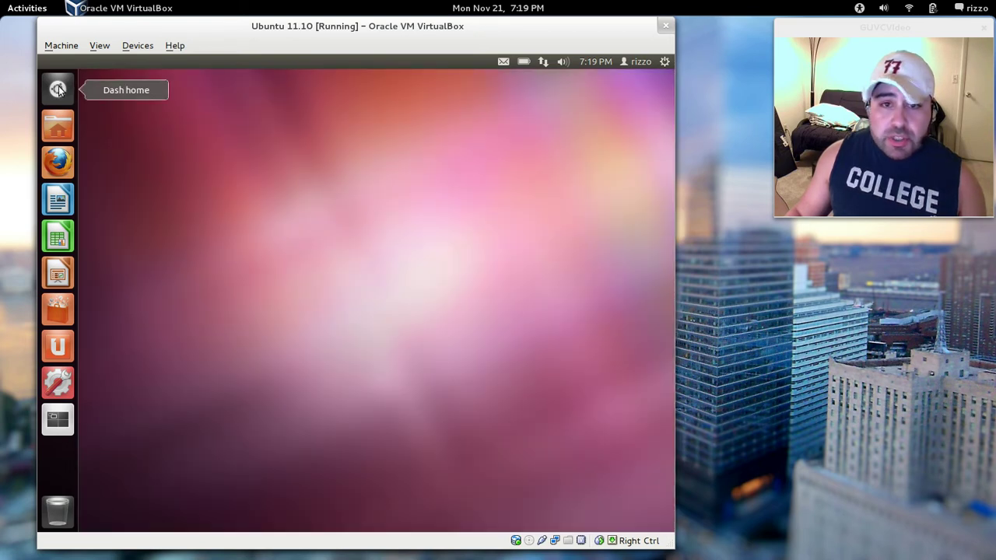
{"action": "left_click", "coordinate": [59, 89]}
{"action": "left_click", "coordinate": [59, 89]}
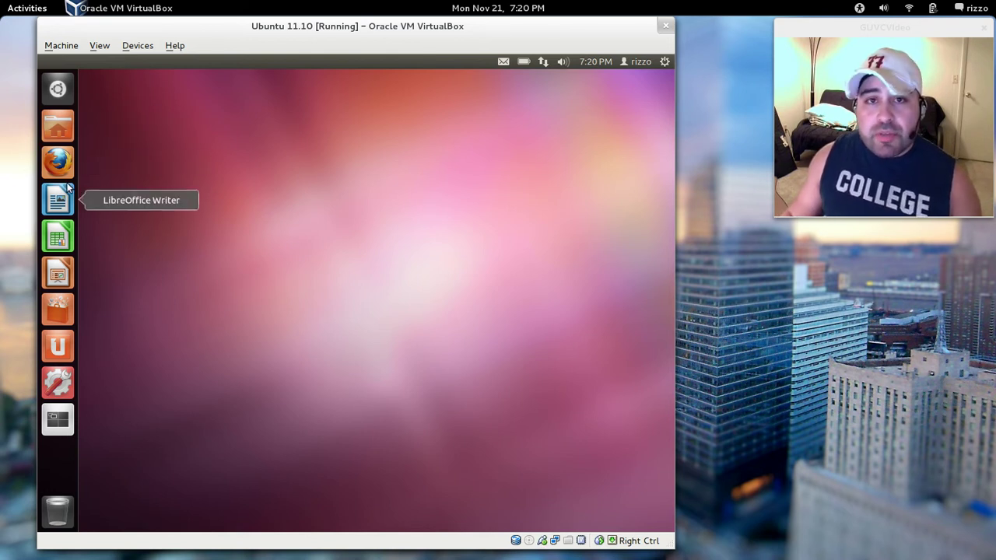
{"action": "left_click", "coordinate": [58, 90]}
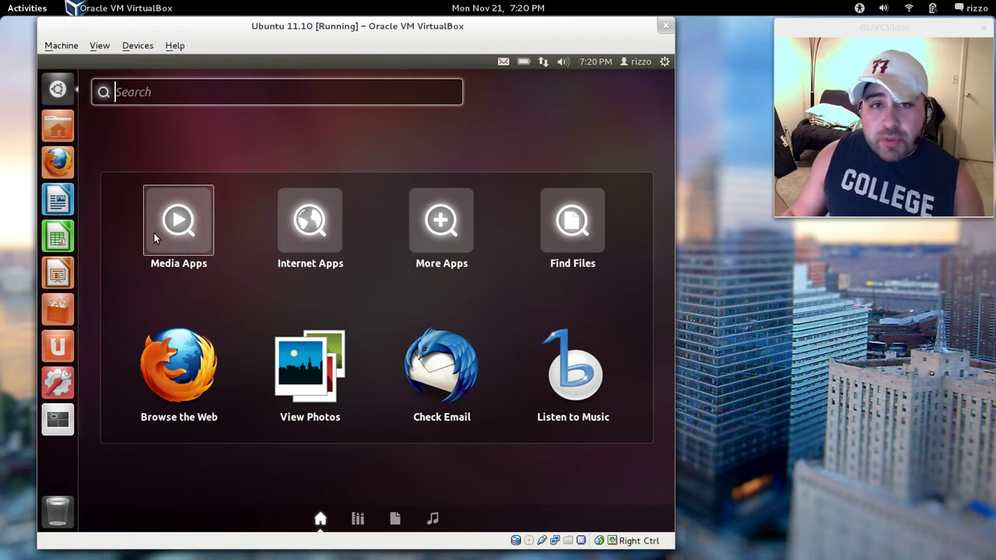
{"action": "left_click_drag", "start_coordinate": [250, 26], "coordinate": [213, 26]}
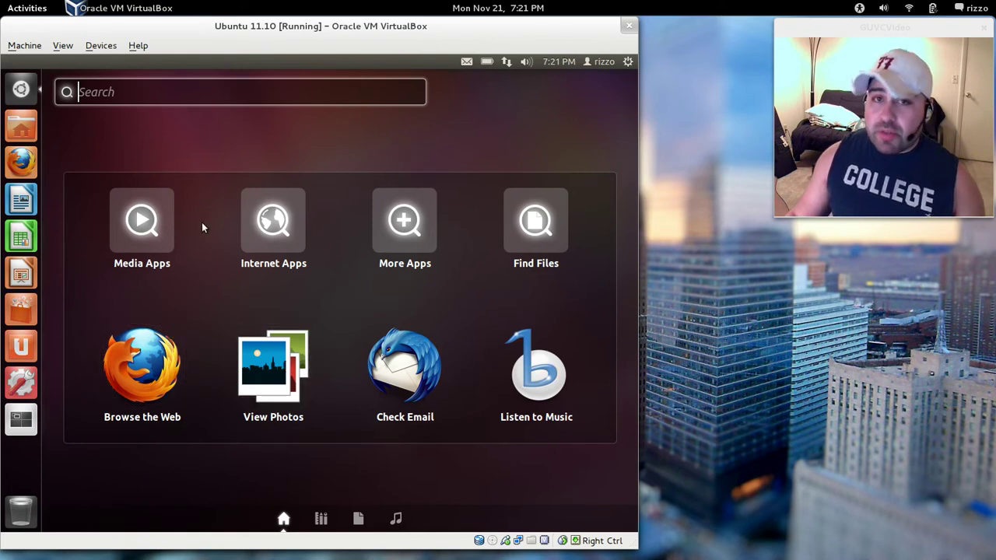
{"action": "left_click_drag", "start_coordinate": [437, 25], "coordinate": [496, 26]}
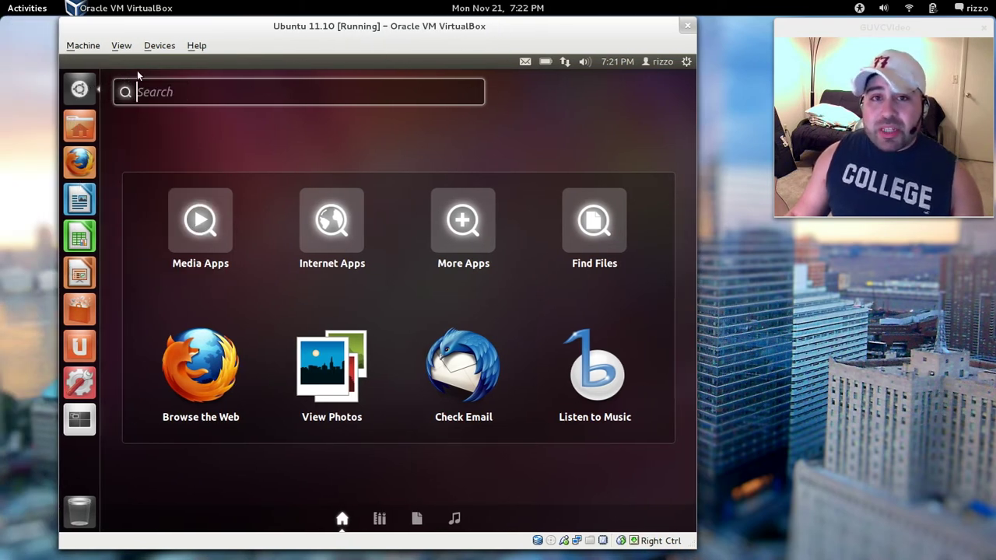
{"action": "left_click_drag", "start_coordinate": [395, 23], "coordinate": [362, 26]}
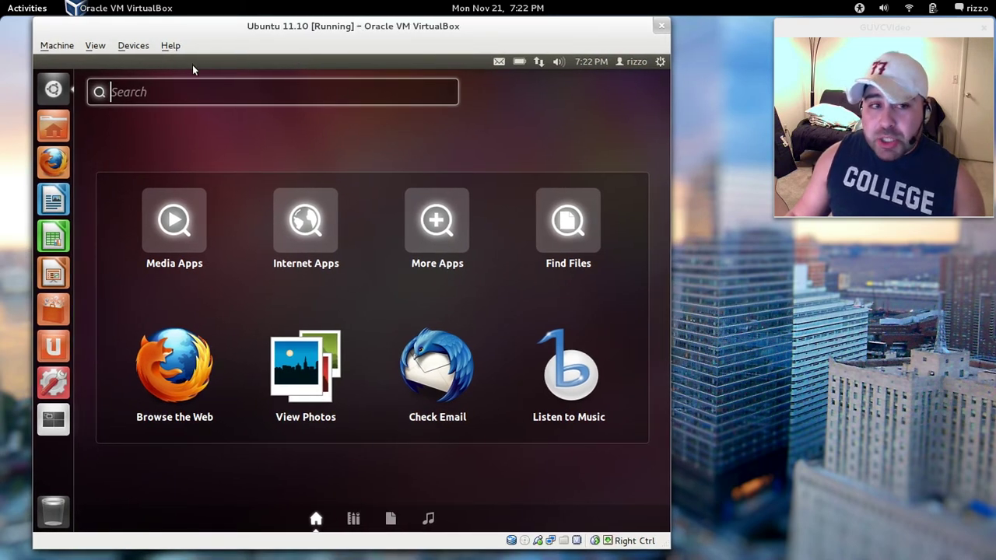
{"action": "left_click", "coordinate": [53, 88]}
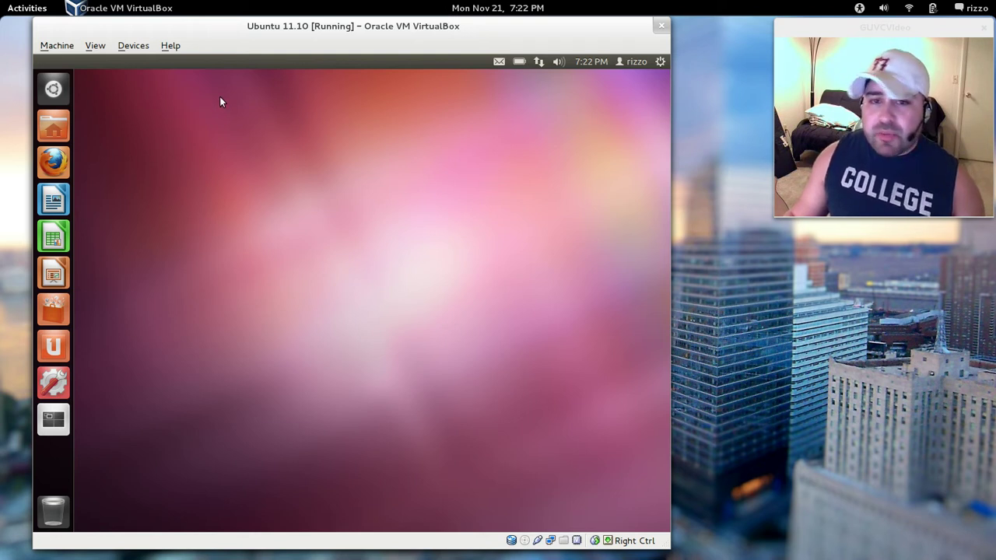
View the calendar of the Ubuntu clock and close it
{"action": "left_click", "coordinate": [589, 62]}
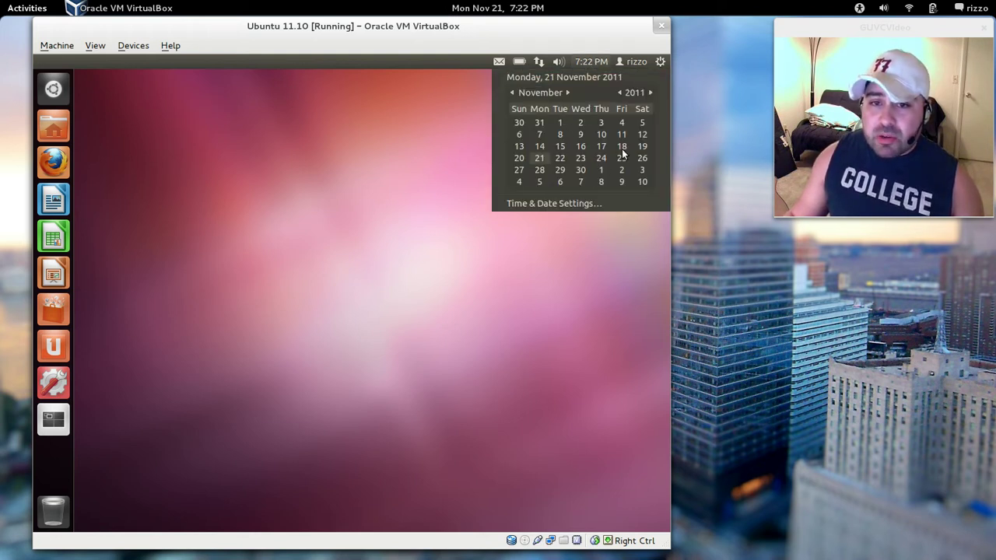
{"action": "left_click", "coordinate": [445, 287]}
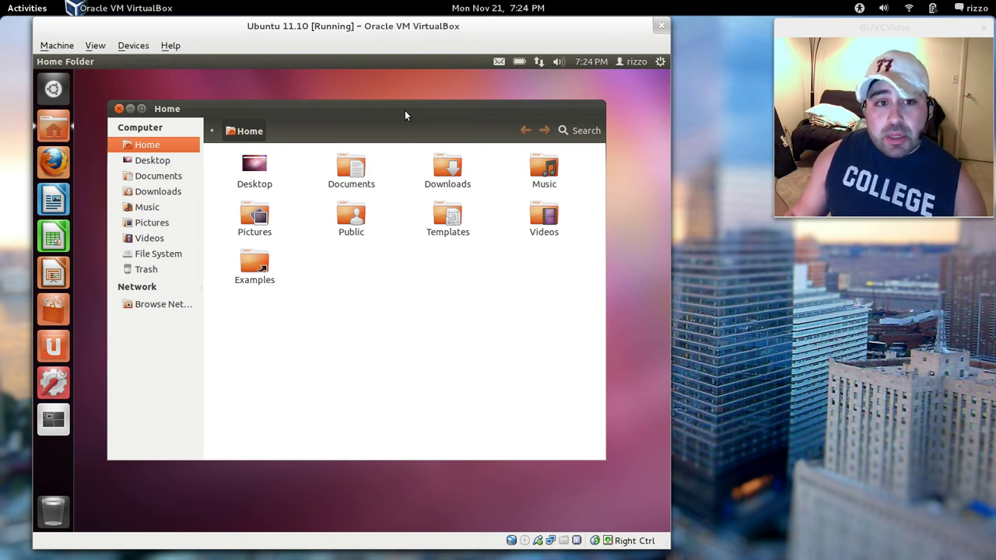
Examine the Home folder window and its global application menus, moving the window around, and close it
{"action": "left_click_drag", "start_coordinate": [402, 108], "coordinate": [397, 102]}
{"action": "mouse_move", "coordinate": [111, 62]}
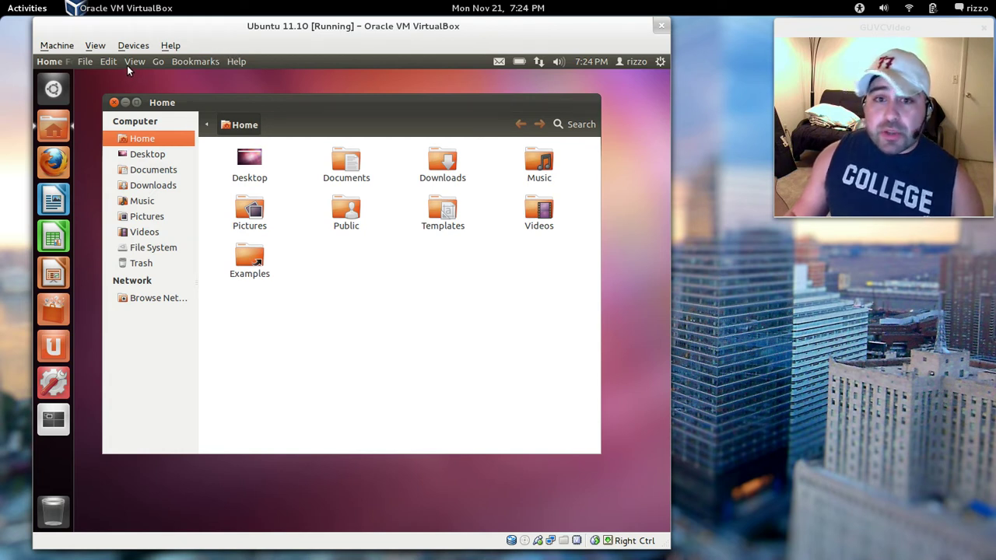
{"action": "left_click_drag", "start_coordinate": [331, 105], "coordinate": [343, 103]}
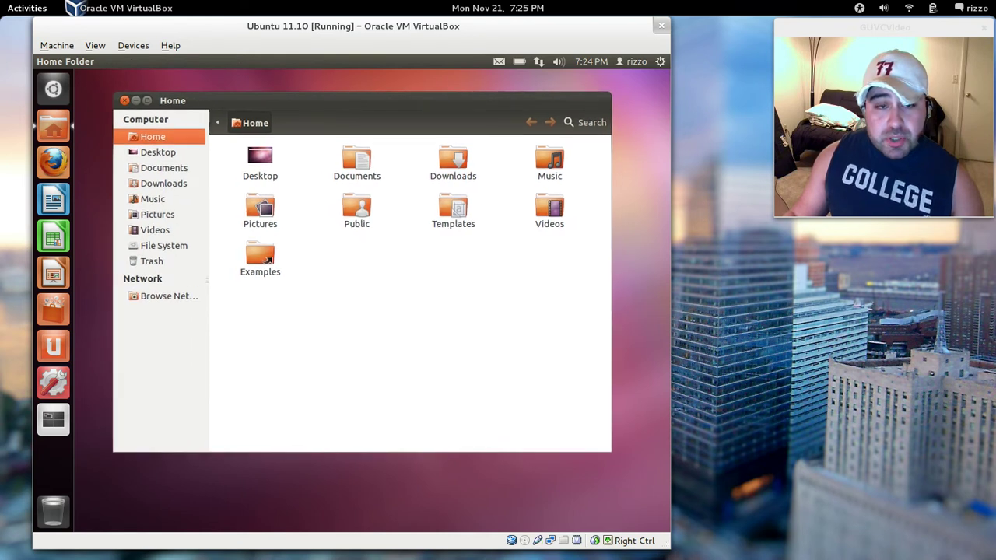
{"action": "mouse_move", "coordinate": [264, 67]}
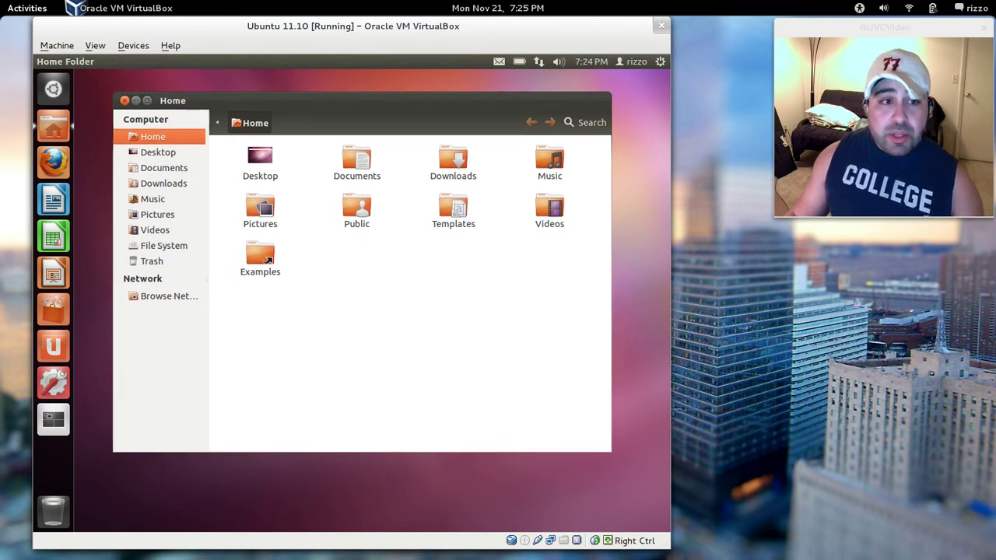
{"action": "left_click", "coordinate": [125, 100]}
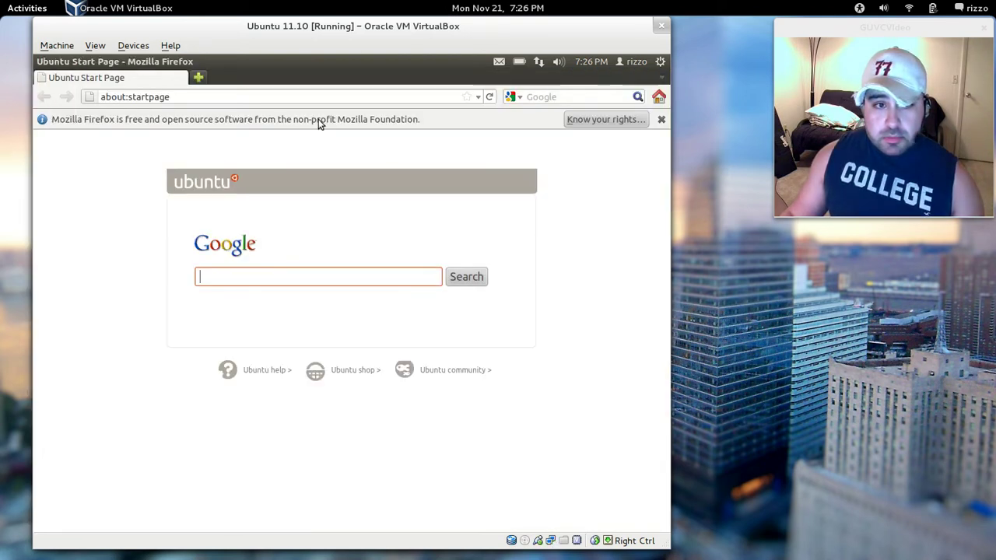
Reveal the hidden Unity launcher over the maximized Firefox window and examine how it shows and hides
{"action": "mouse_move", "coordinate": [9, 207]}
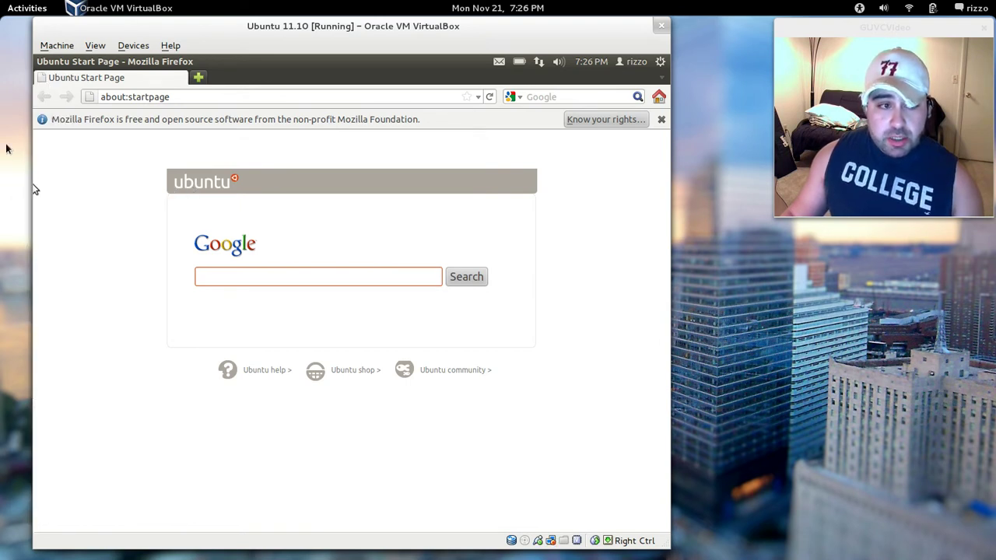
{"action": "mouse_move", "coordinate": [34, 183]}
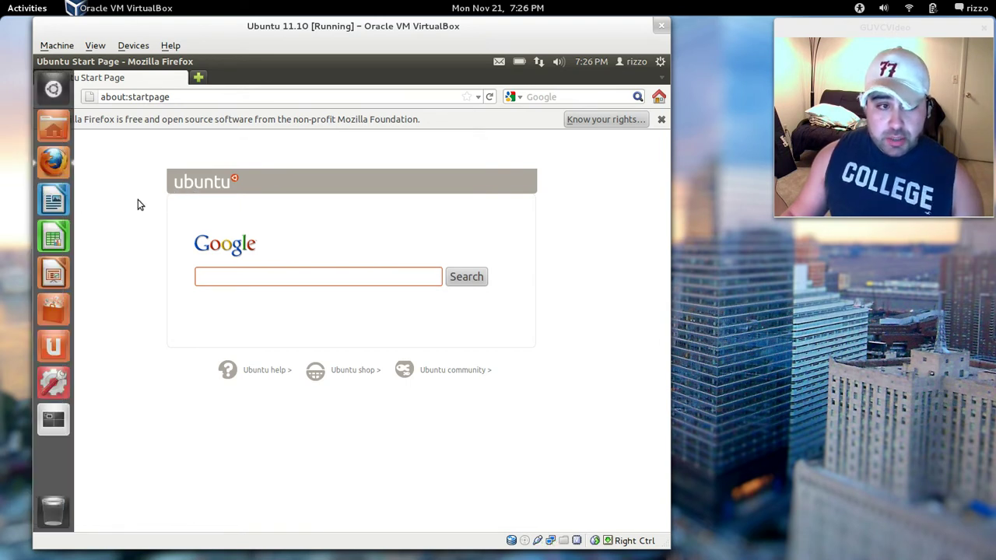
{"action": "mouse_move", "coordinate": [457, 56]}
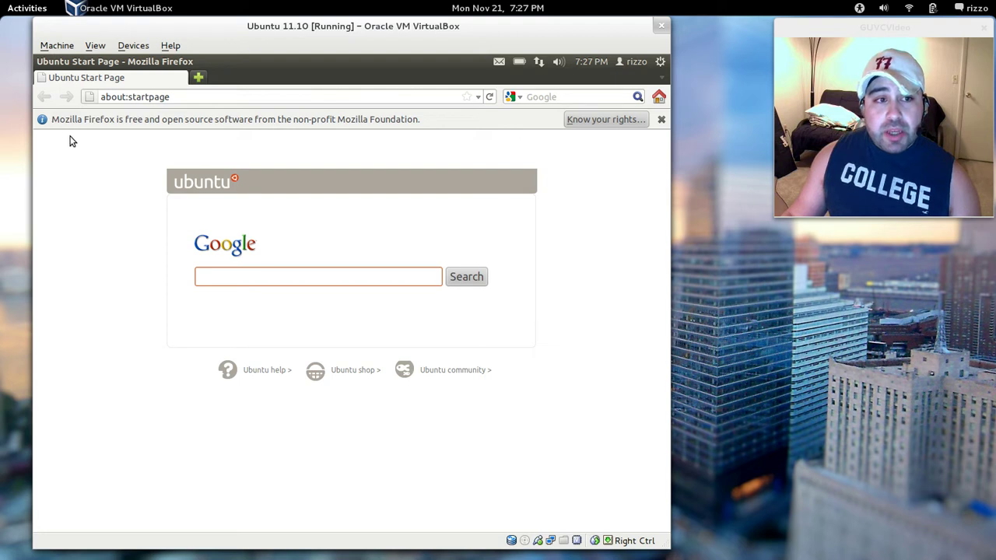
{"action": "mouse_move", "coordinate": [32, 137]}
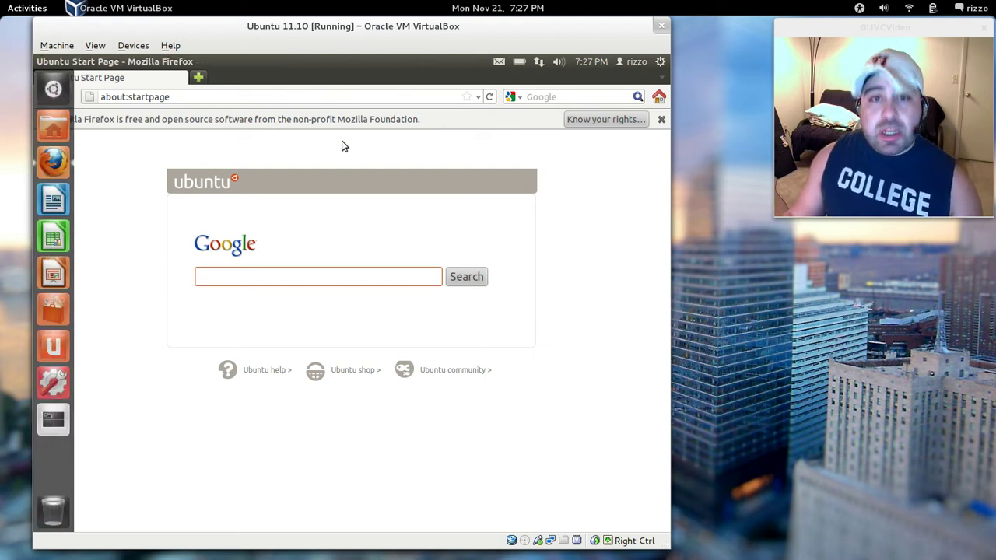
View the workspace overview from the Unity launcher and return to the workspace containing Firefox
{"action": "mouse_move", "coordinate": [57, 65]}
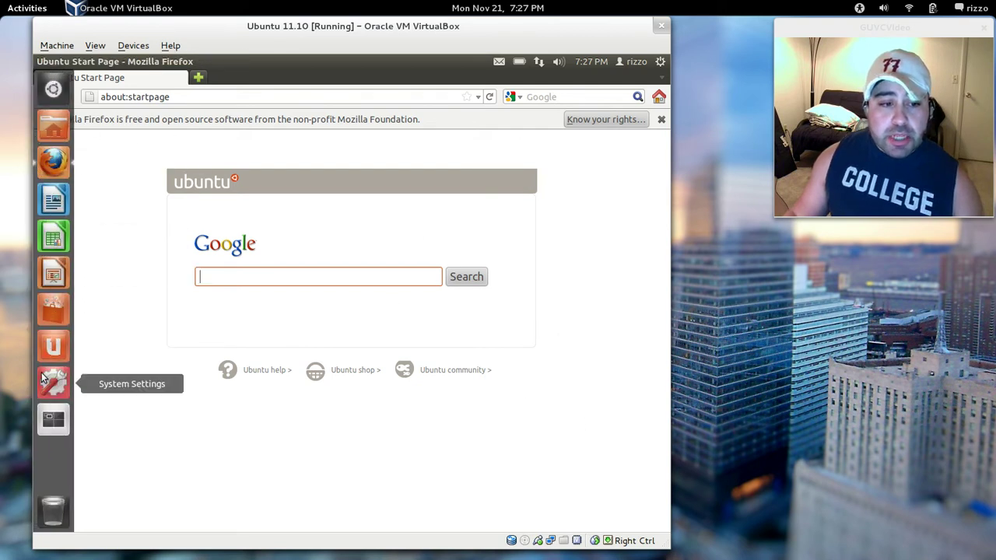
{"action": "left_click", "coordinate": [52, 420]}
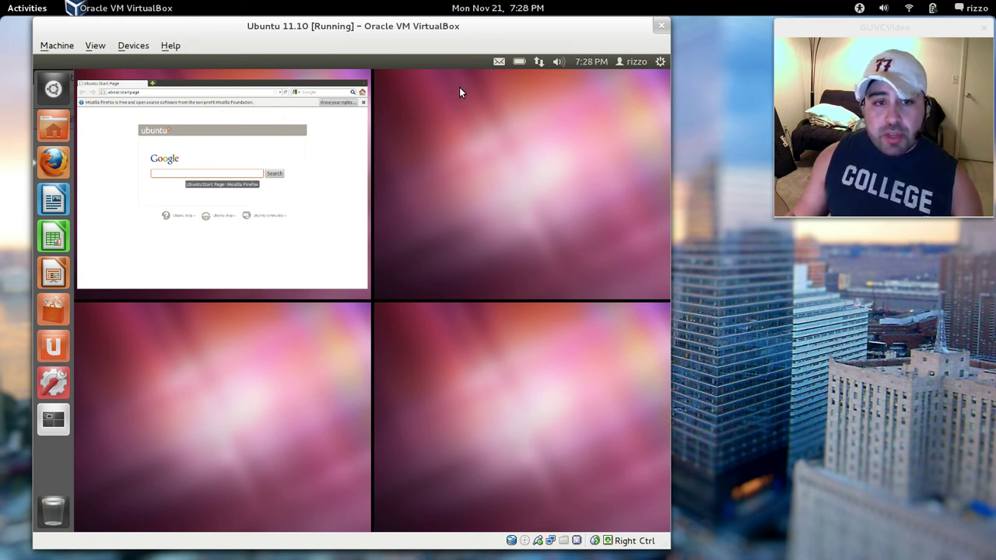
{"action": "left_click", "coordinate": [170, 133]}
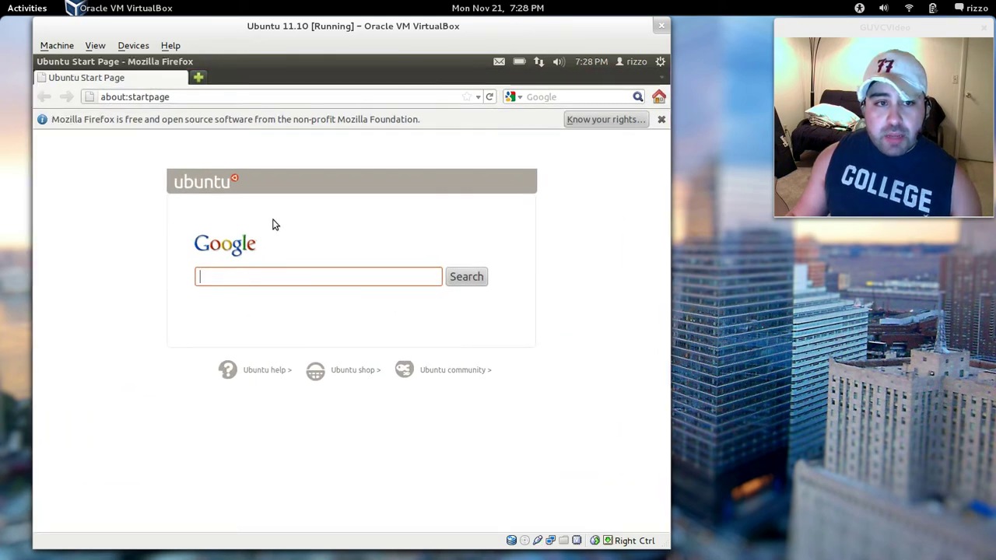
{"action": "mouse_move", "coordinate": [0, 0]}
{"action": "left_click", "coordinate": [586, 420]}
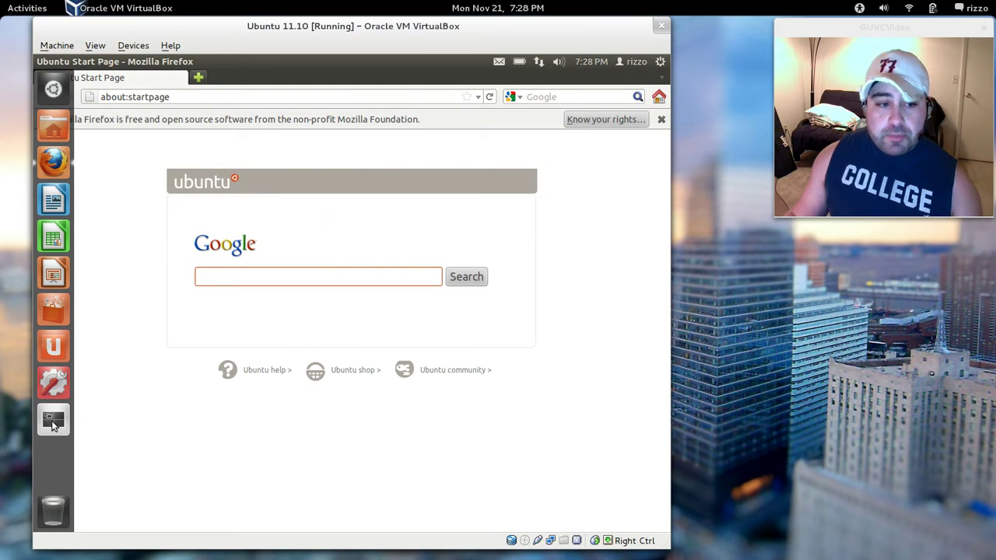
{"action": "key", "text": "super"}
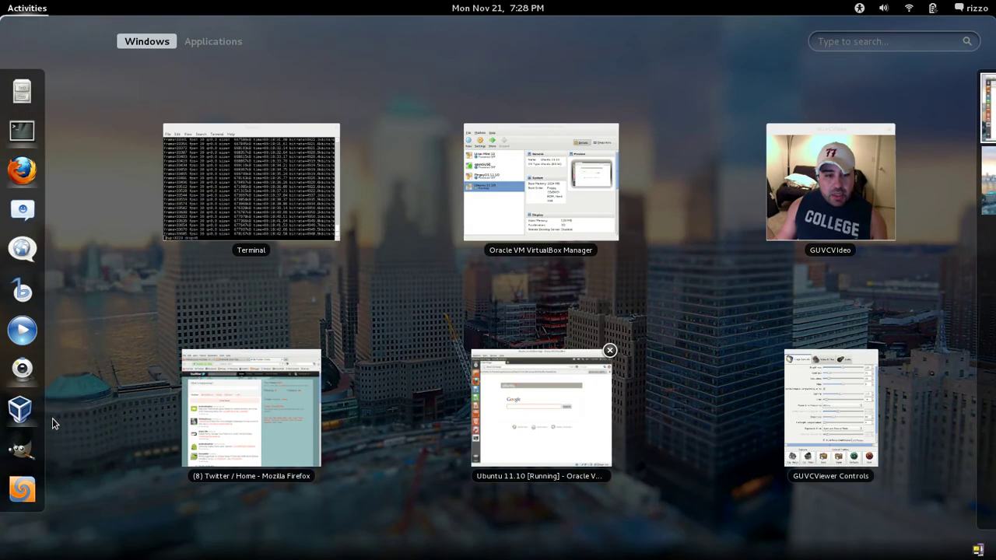
{"action": "key", "text": "super"}
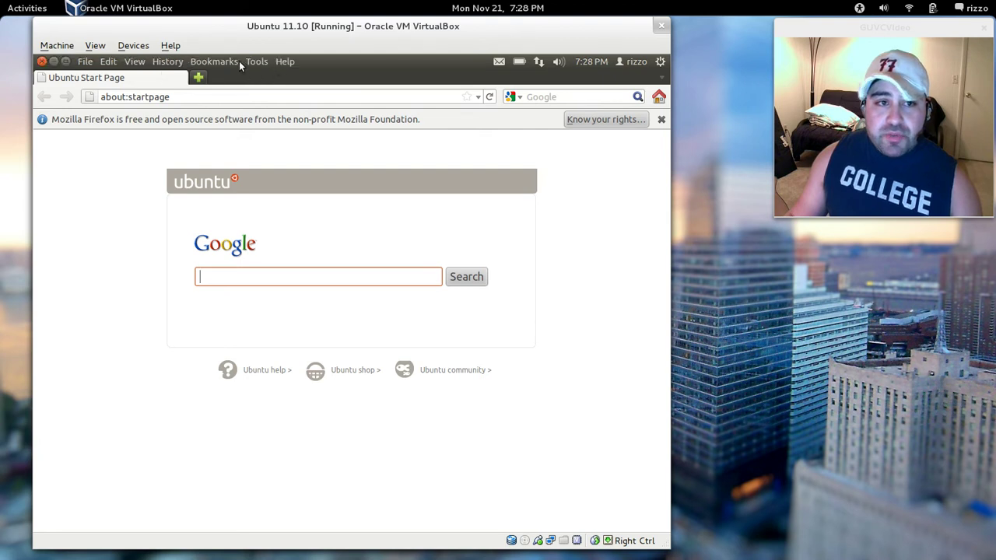
View the About Mozilla Firefox information through the global Help menu and close it
{"action": "left_click", "coordinate": [280, 62]}
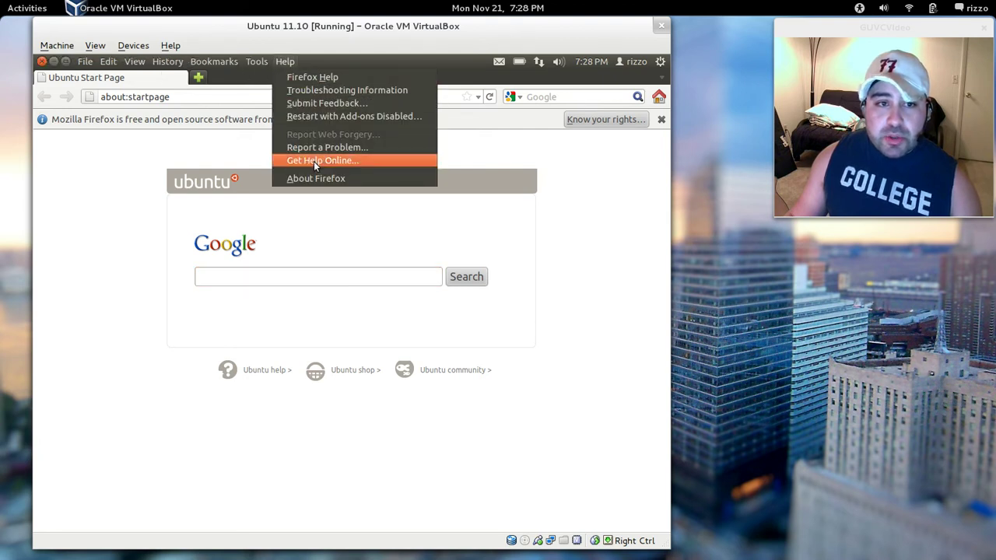
{"action": "left_click", "coordinate": [407, 178]}
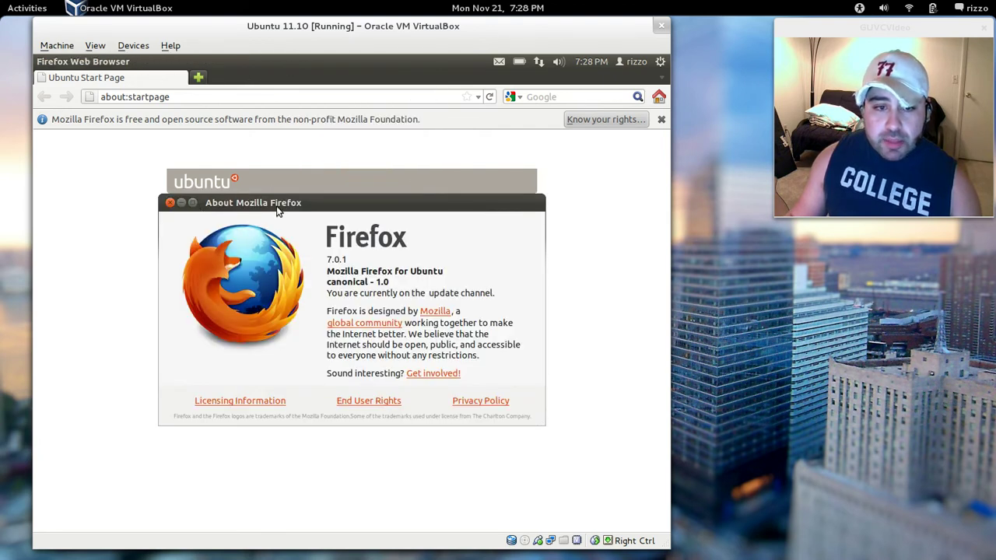
{"action": "left_click", "coordinate": [170, 203]}
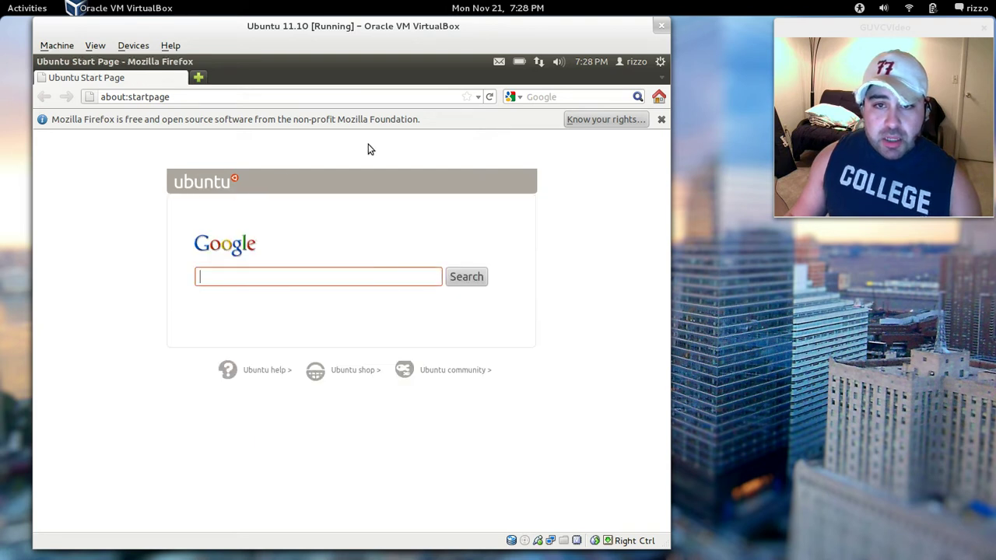
Examine the user account, network, messaging and session menus in the Ubuntu top panel, and close them
{"action": "left_click", "coordinate": [632, 61]}
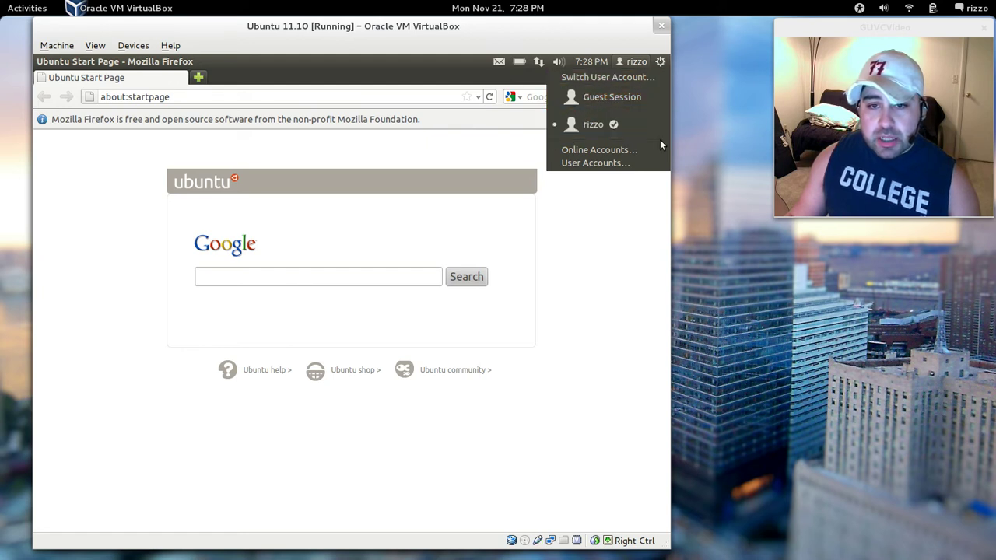
{"action": "mouse_move", "coordinate": [534, 62]}
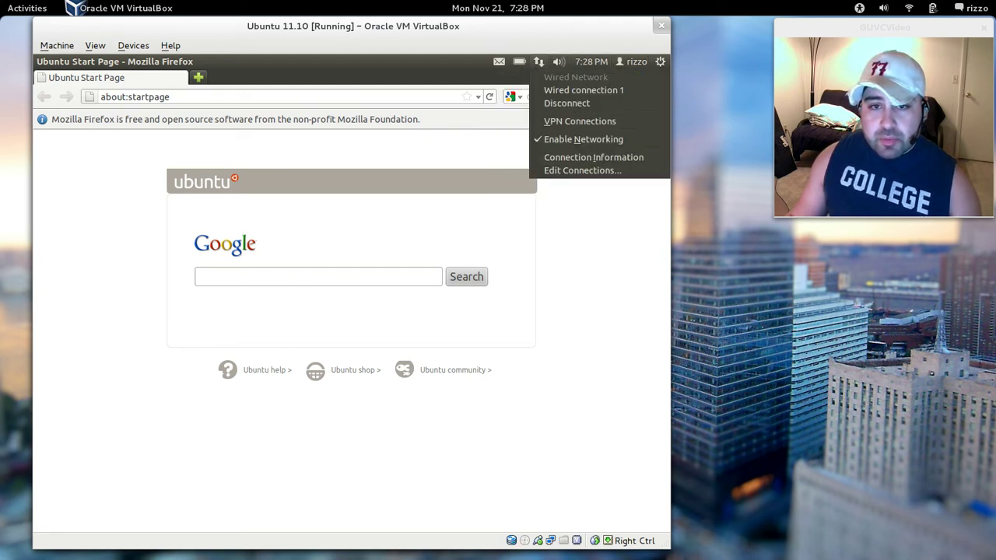
{"action": "mouse_move", "coordinate": [499, 61]}
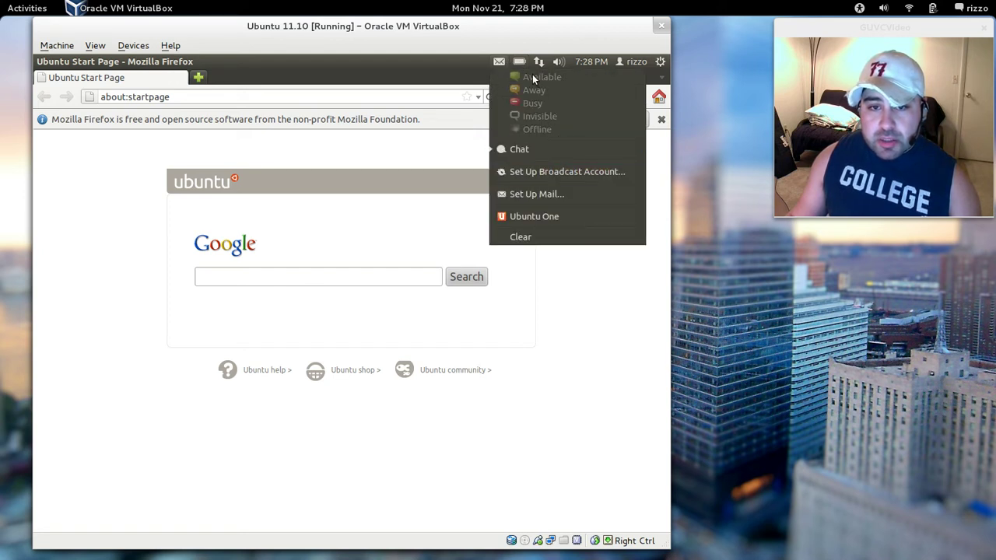
{"action": "mouse_move", "coordinate": [660, 68]}
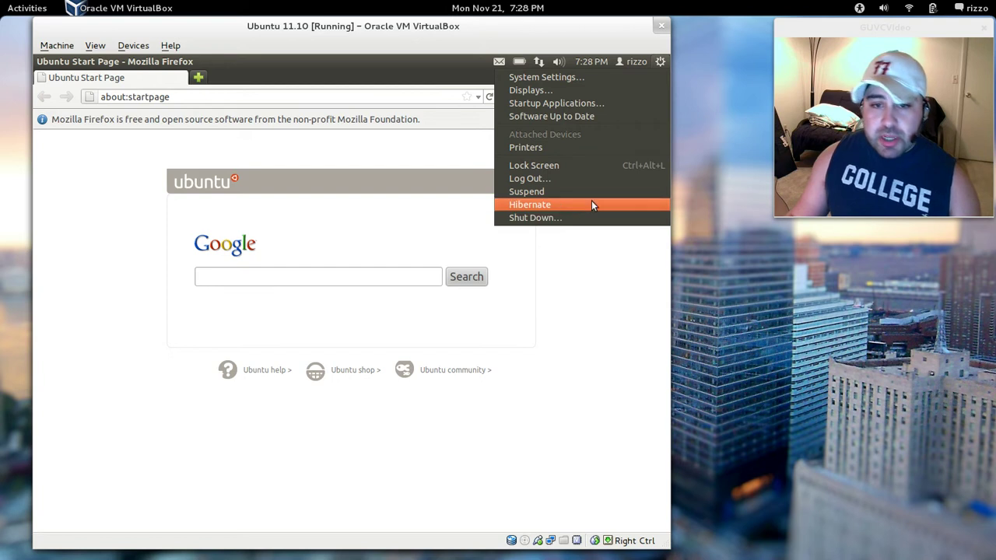
{"action": "left_click", "coordinate": [607, 256]}
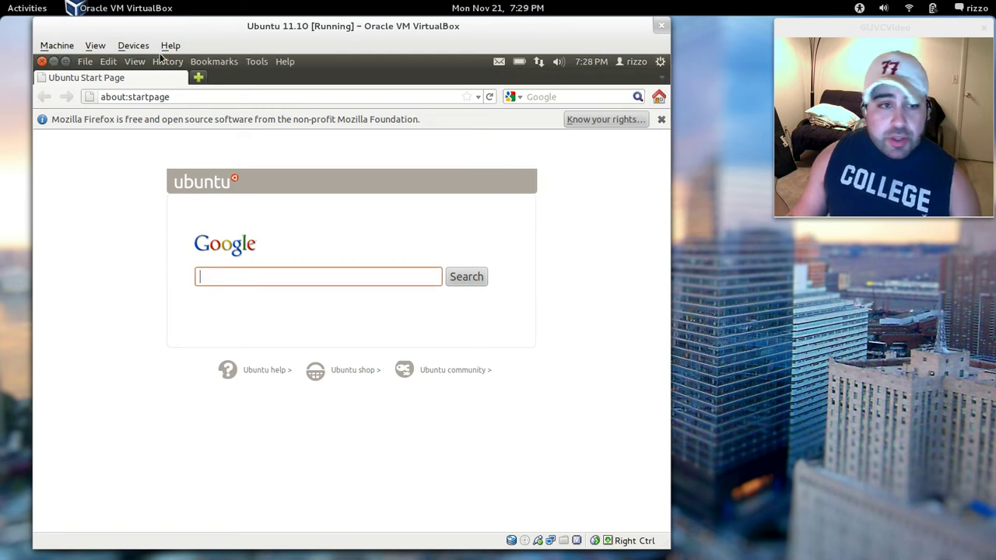
Close the Firefox window and open Dash home on the empty Ubuntu desktop
{"action": "left_click", "coordinate": [43, 61]}
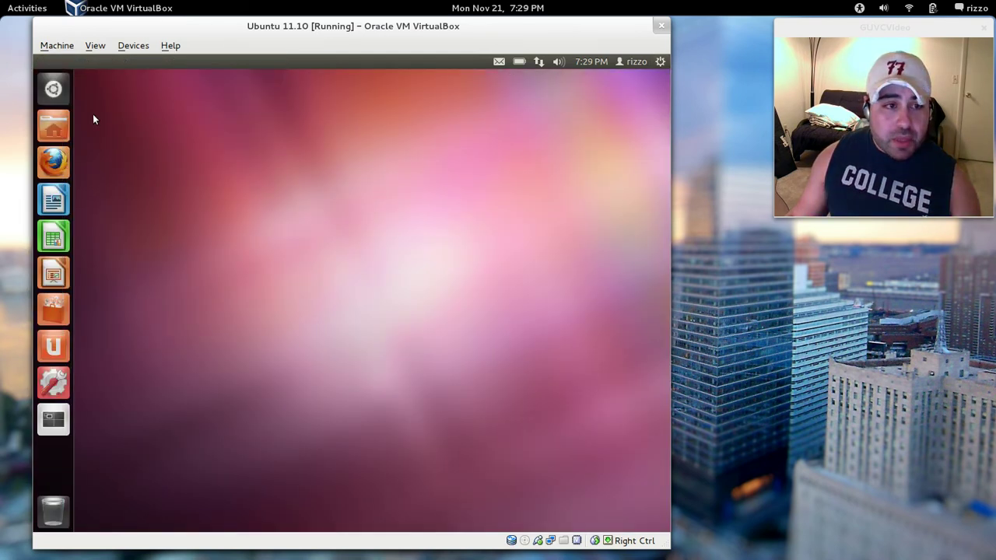
{"action": "left_click", "coordinate": [54, 89]}
{"action": "left_click", "coordinate": [313, 160]}
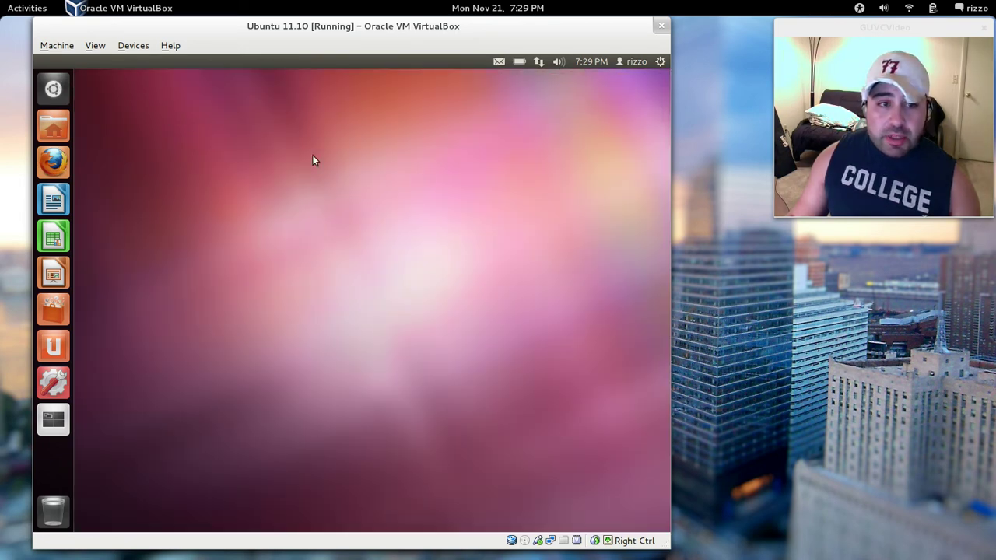
{"action": "key", "text": "super"}
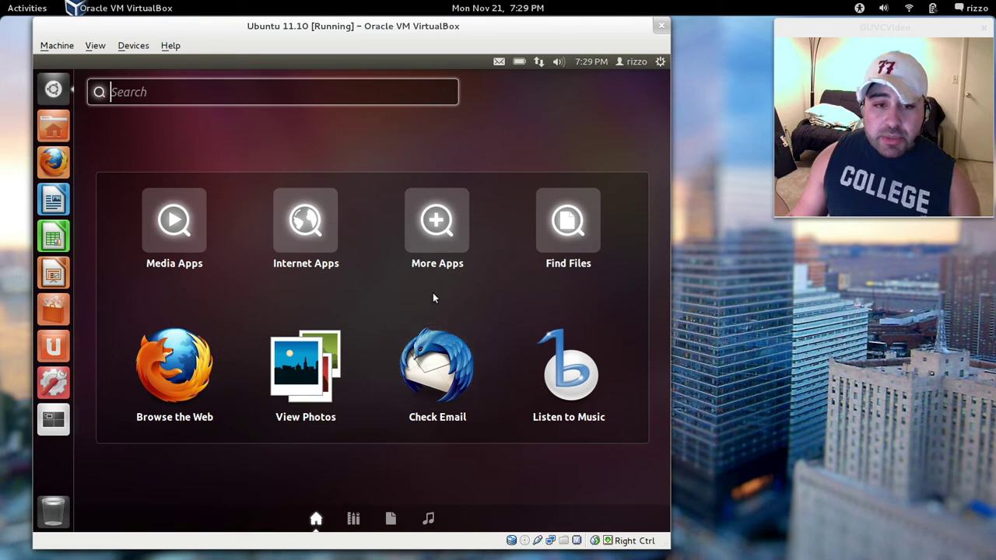
View the Applications lens, close the Dash and reopen it on its home view
{"action": "left_click", "coordinate": [354, 518]}
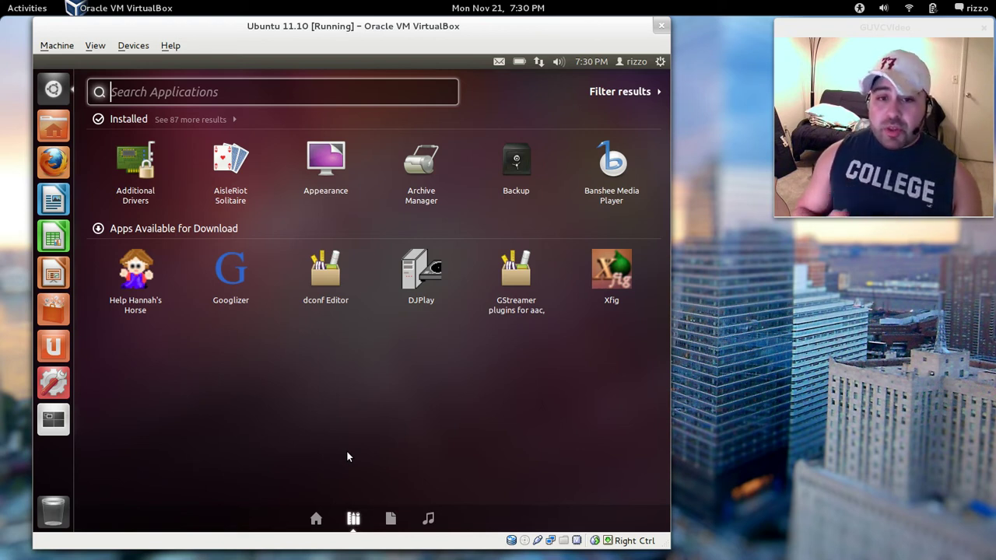
{"action": "left_click", "coordinate": [52, 88]}
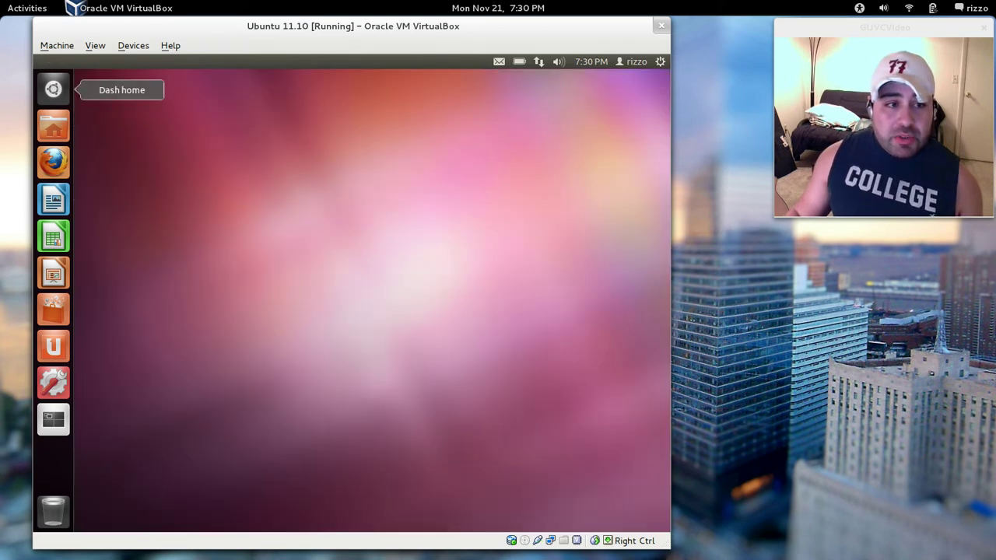
{"action": "left_click", "coordinate": [52, 88]}
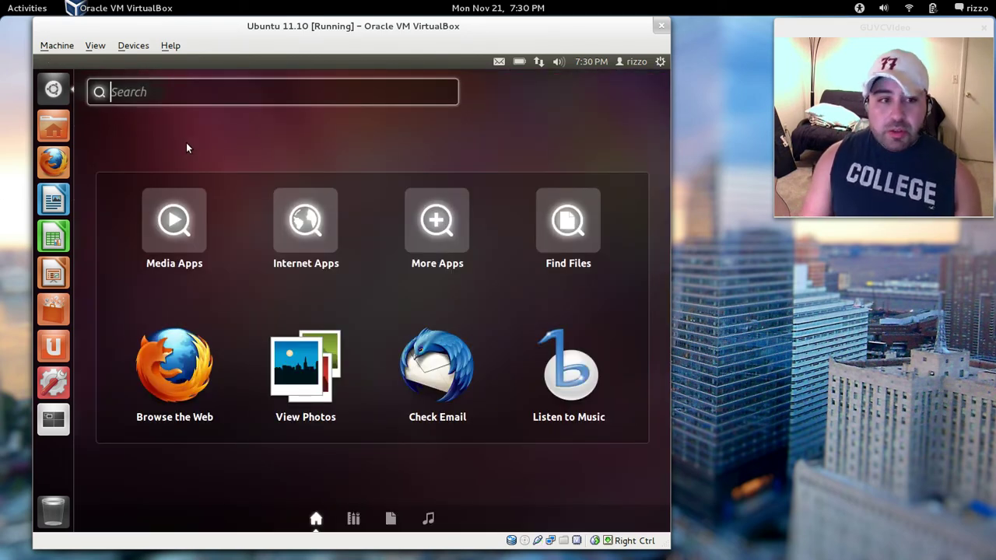
Search the Dash for "ter" and clear the search
{"action": "type", "text": "ter"}
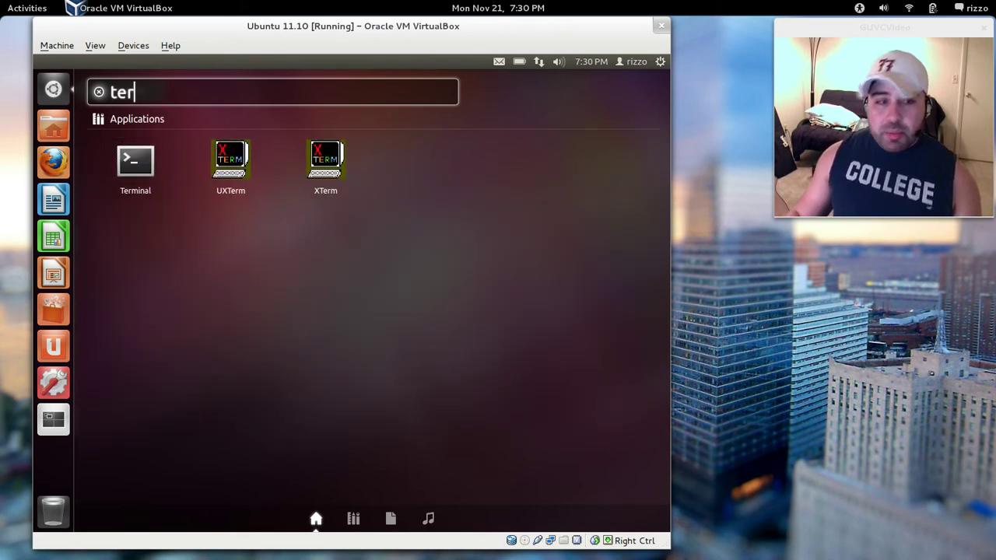
{"action": "key", "text": "BackSpace"}
{"action": "key", "text": "BackSpace"}
{"action": "key", "text": "BackSpace"}
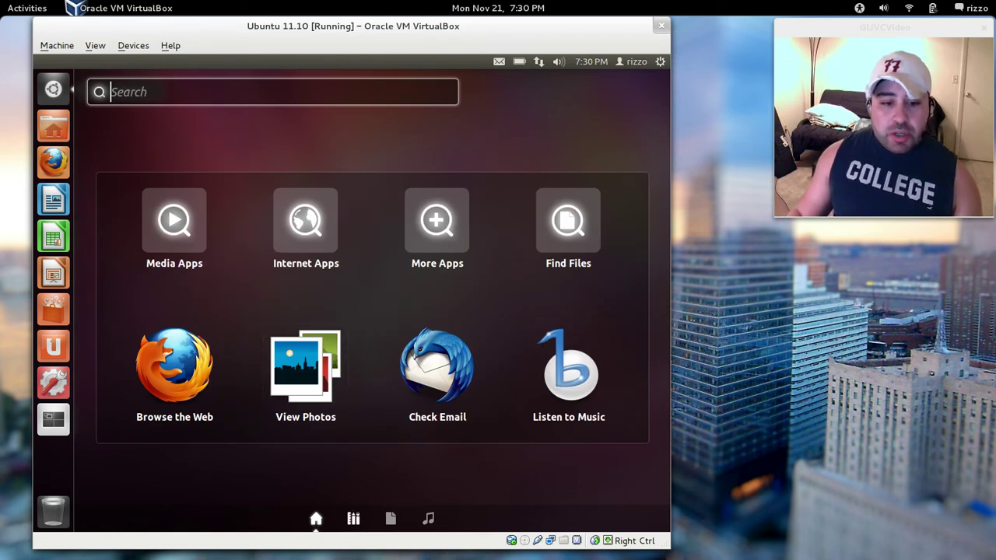
Browse the full list of installed applications, view the Files & Folders lens, and close the Dash
{"action": "left_click", "coordinate": [354, 519]}
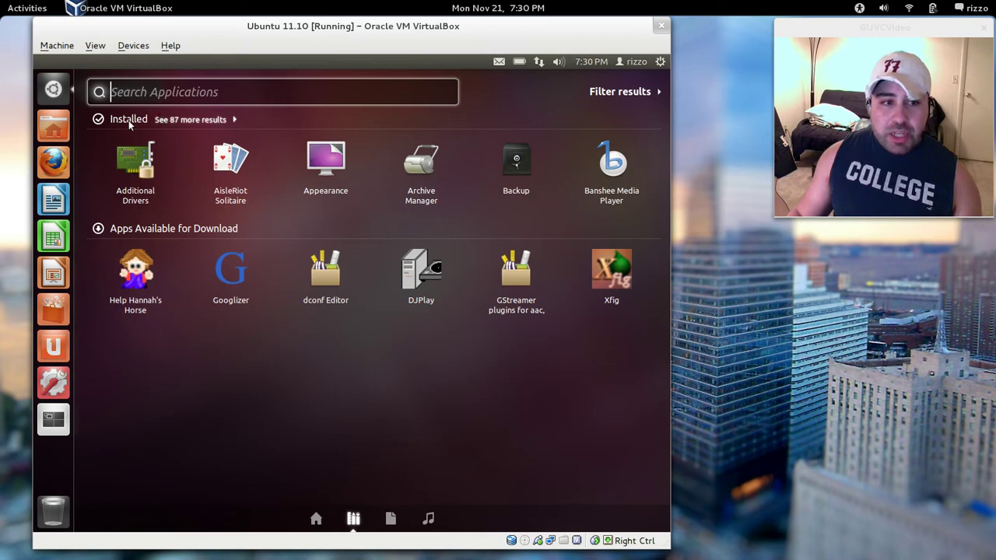
{"action": "left_click", "coordinate": [102, 121]}
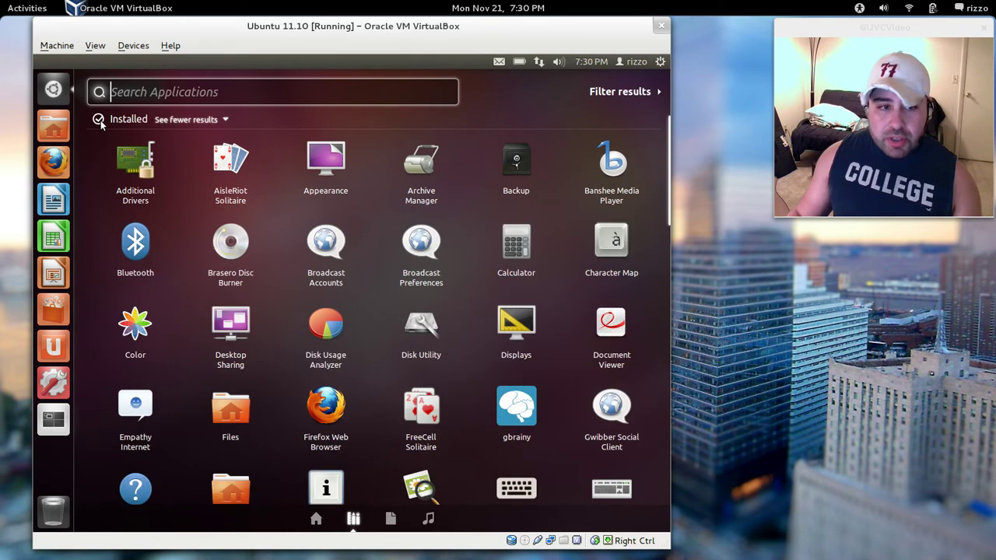
{"action": "scroll", "coordinate": [326, 242], "scroll_direction": "down", "scroll_amount": 1}
{"action": "scroll", "coordinate": [325, 241], "scroll_direction": "down", "scroll_amount": 12}
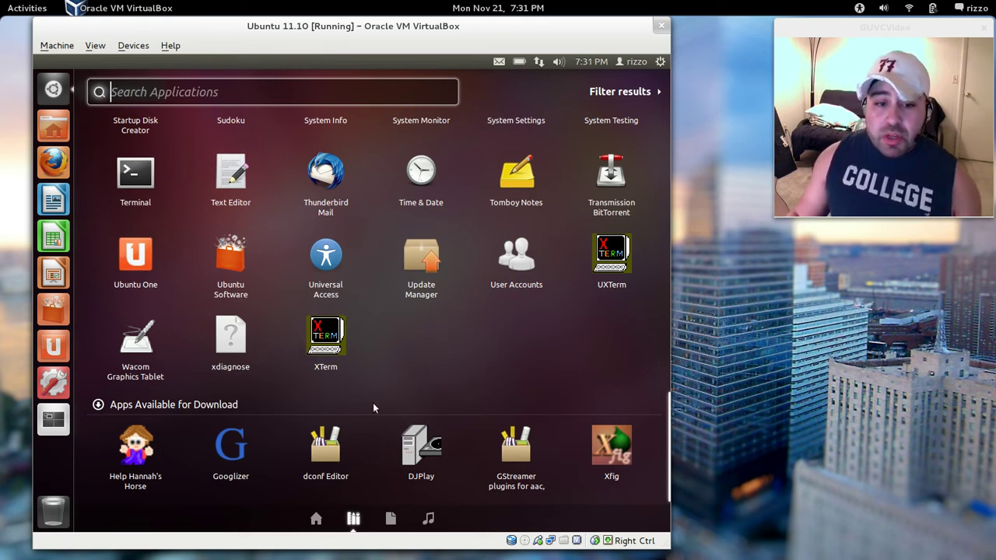
{"action": "left_click", "coordinate": [391, 519]}
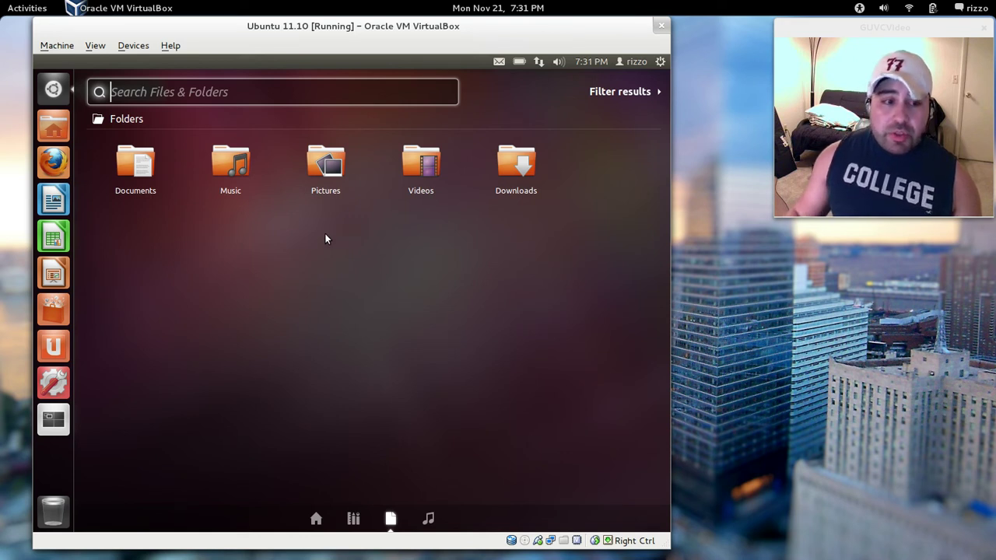
{"action": "left_click", "coordinate": [50, 91]}
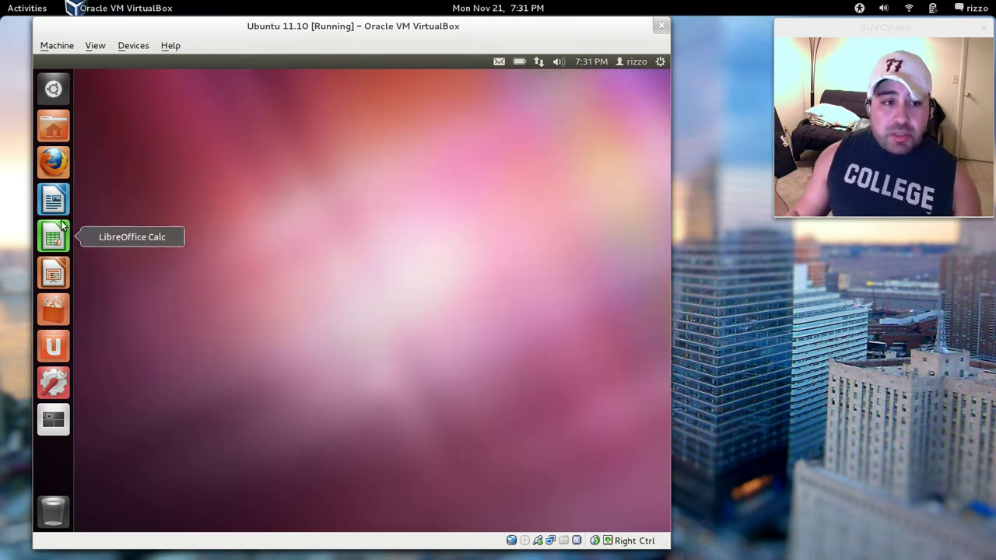
View the options of the Firefox launcher entry and dismiss them
{"action": "right_click", "coordinate": [55, 162]}
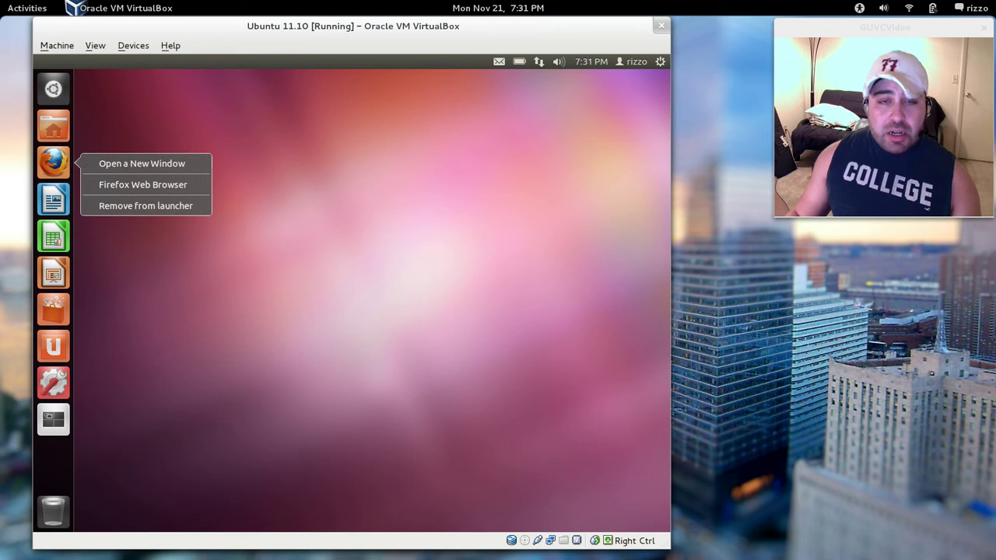
{"action": "left_click", "coordinate": [142, 164]}
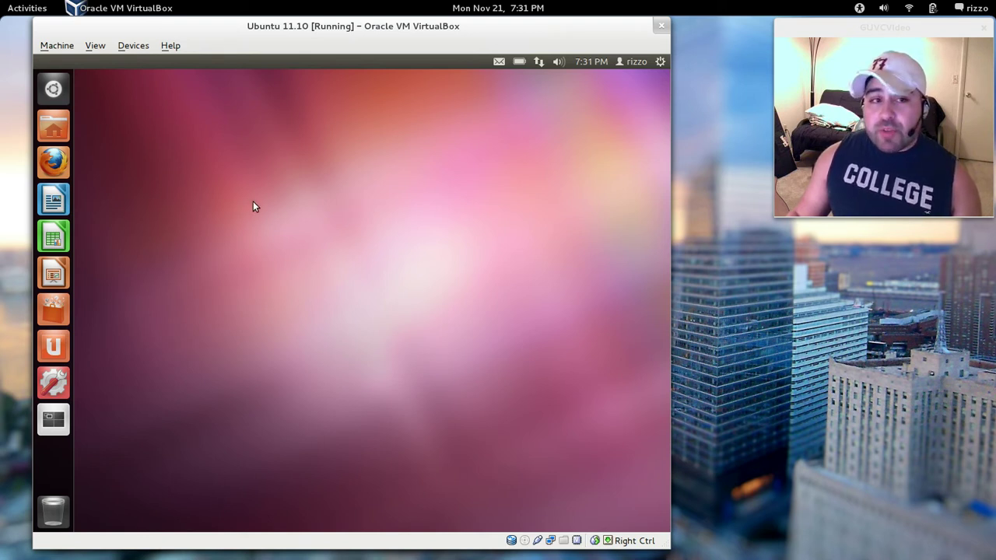
Open Dash home again to view its search field and application shortcuts
{"action": "left_click", "coordinate": [53, 88]}
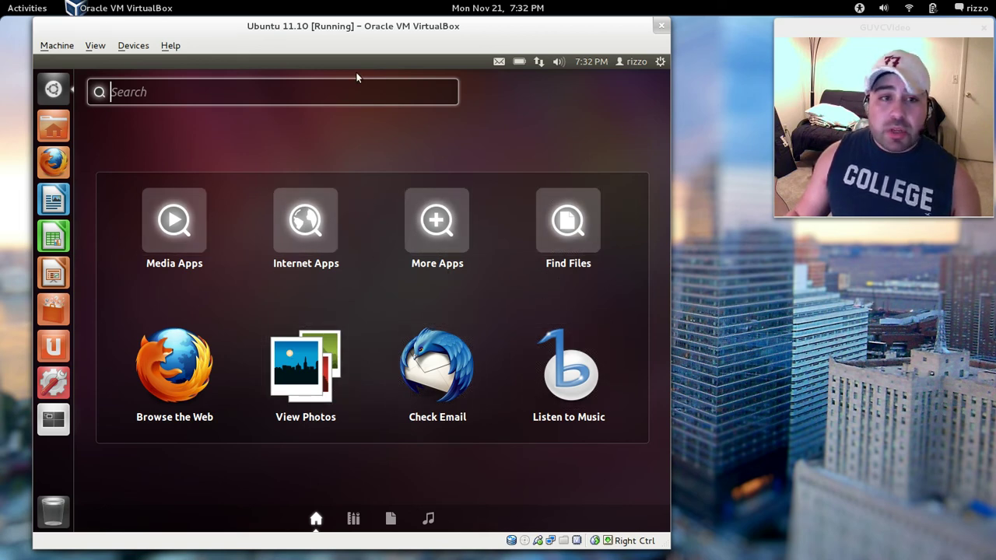
{"action": "left_click_drag", "start_coordinate": [362, 34], "coordinate": [363, 33]}
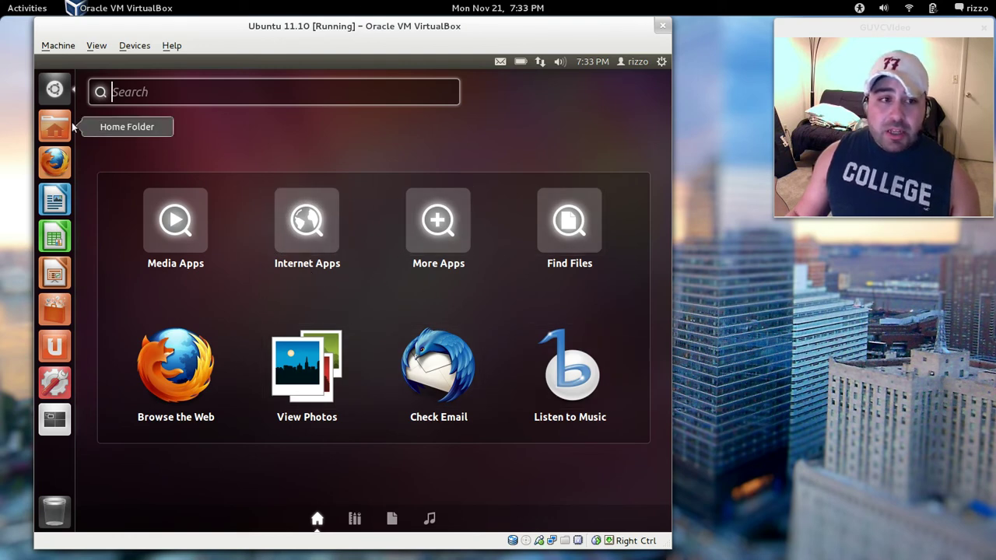
Close the Dash, open Ubuntu Software Center and reposition its window on the desktop
{"action": "left_click", "coordinate": [60, 91]}
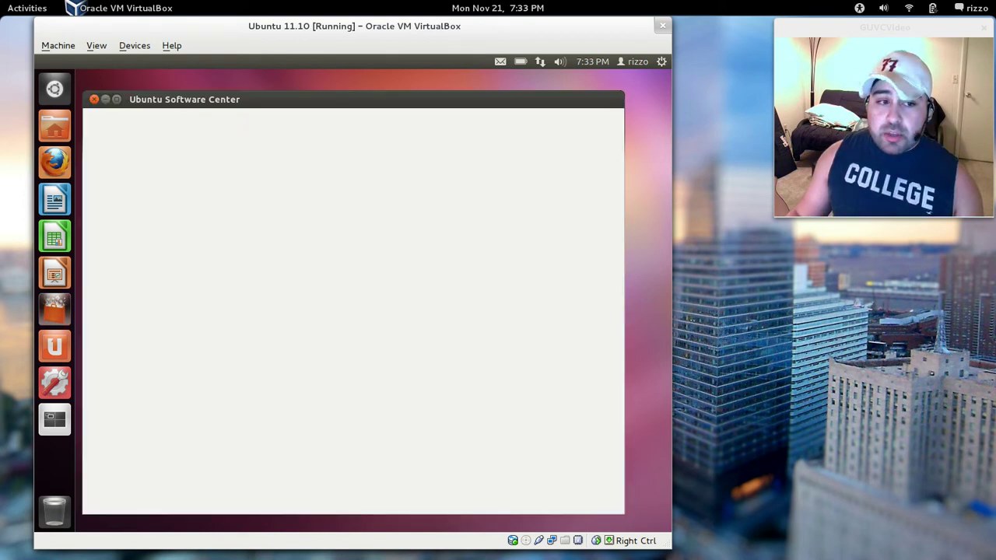
{"action": "left_click_drag", "start_coordinate": [370, 98], "coordinate": [392, 95]}
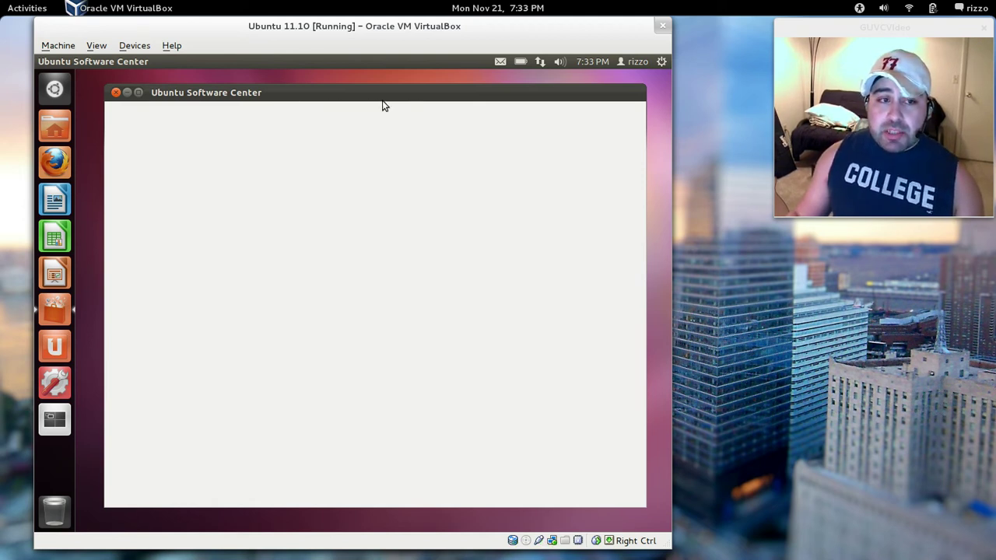
{"action": "left_click_drag", "start_coordinate": [387, 94], "coordinate": [379, 92]}
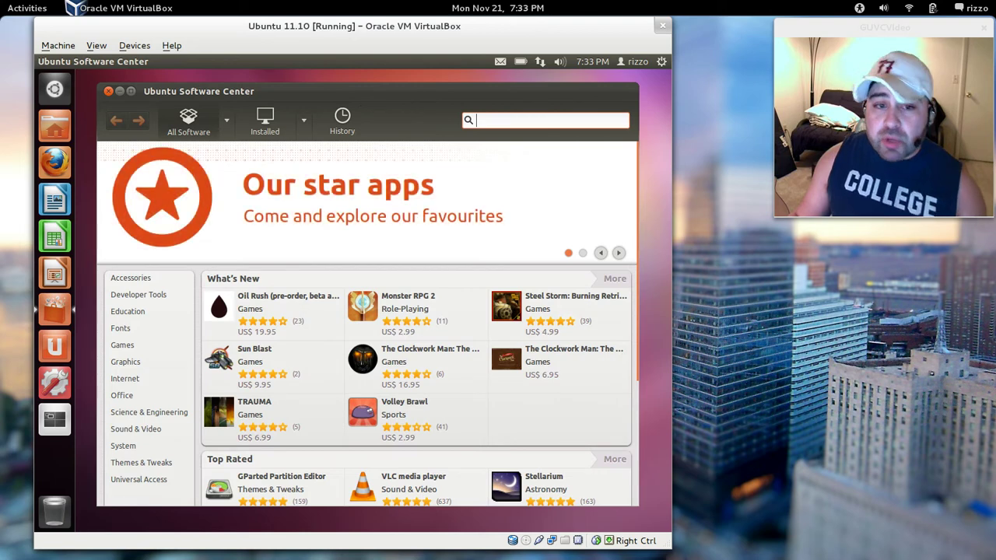
Look through the software categories and the What's New and Top Rated sections of Ubuntu Software Center
{"action": "scroll", "coordinate": [544, 413], "scroll_direction": "down", "scroll_amount": 5}
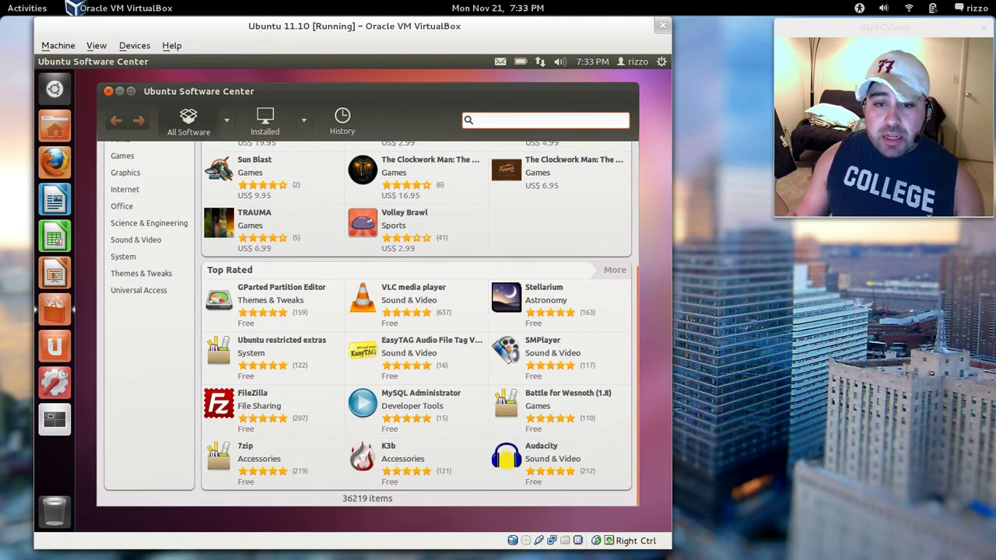
{"action": "scroll", "coordinate": [325, 443], "scroll_direction": "up", "scroll_amount": 5}
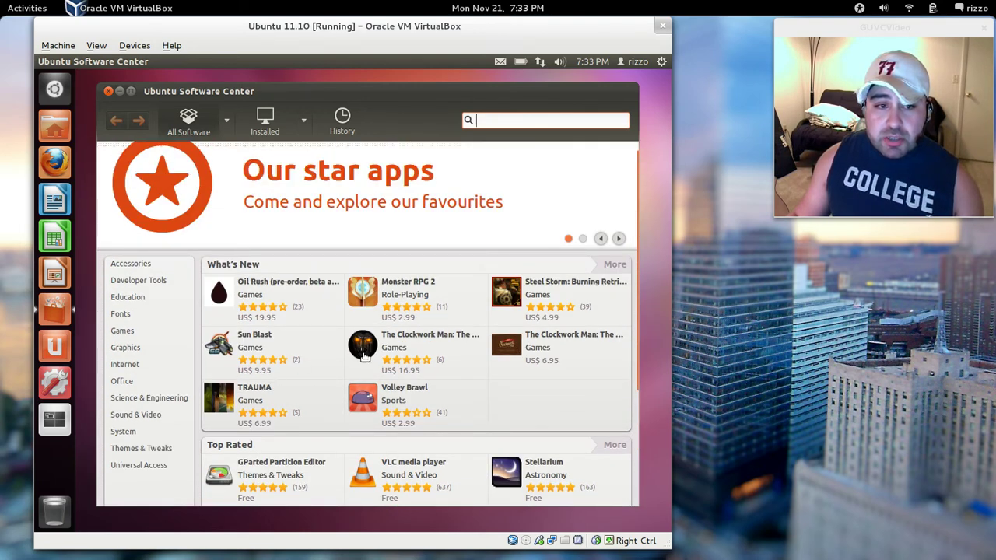
{"action": "scroll", "coordinate": [354, 389], "scroll_direction": "up", "scroll_amount": 1}
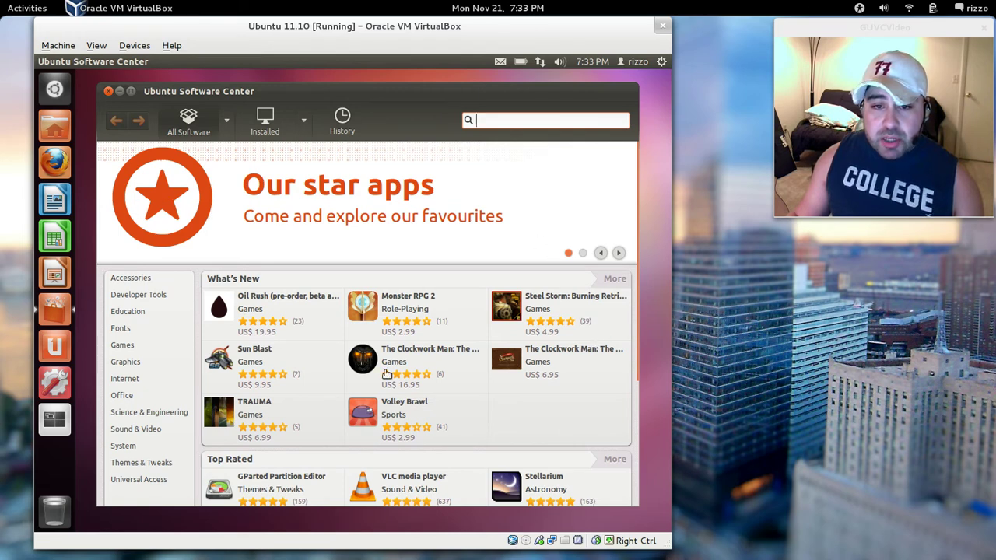
{"action": "scroll", "coordinate": [230, 366], "scroll_direction": "down", "scroll_amount": 1}
{"action": "scroll", "coordinate": [237, 325], "scroll_direction": "up", "scroll_amount": 1}
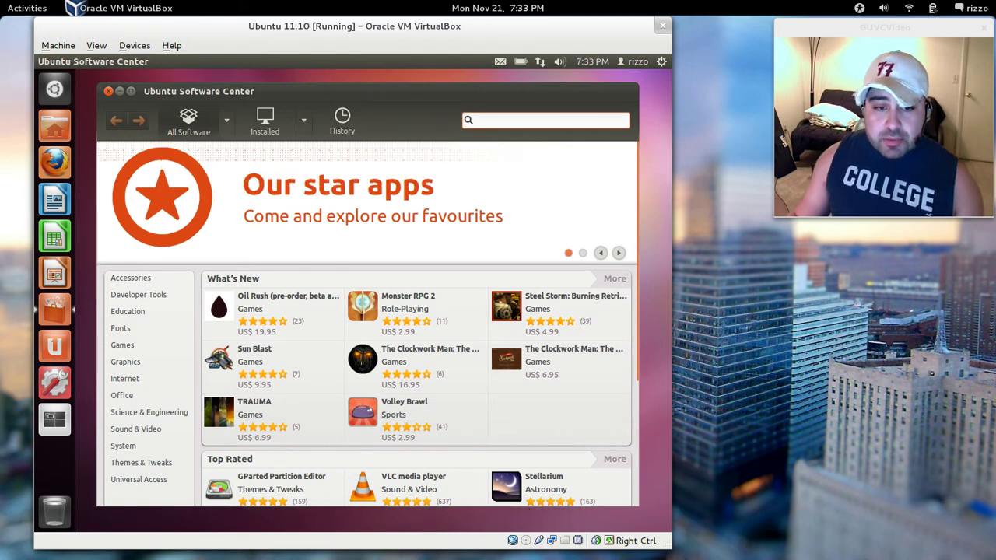
{"action": "scroll", "coordinate": [237, 327], "scroll_direction": "down", "scroll_amount": 4}
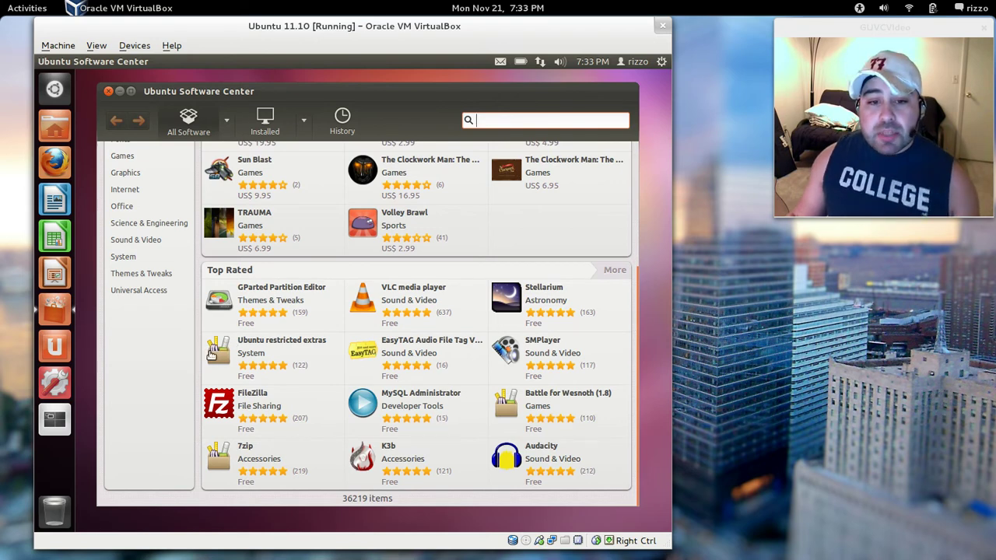
{"action": "scroll", "coordinate": [223, 401], "scroll_direction": "up", "scroll_amount": 4}
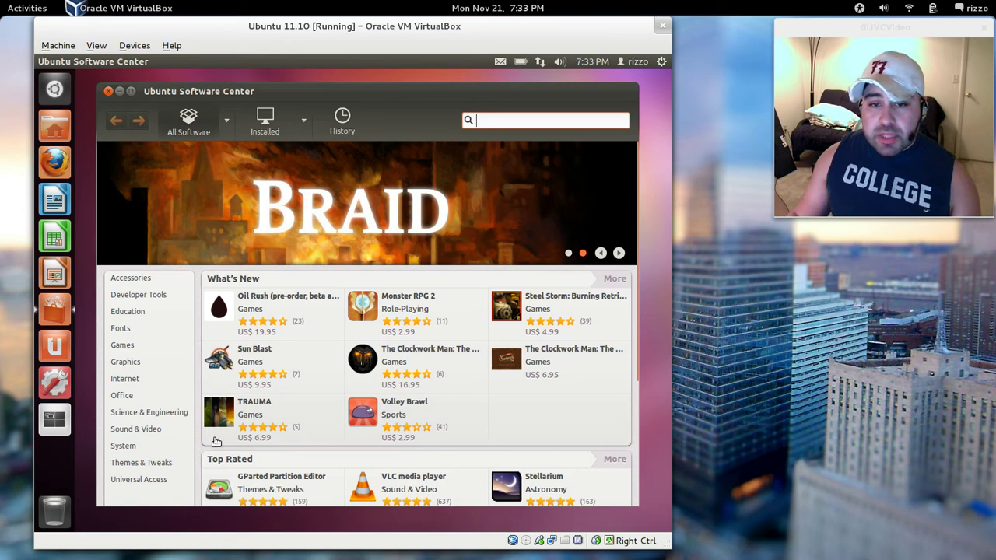
Cycle through the featured application banners of Ubuntu Software Center
{"action": "left_click", "coordinate": [619, 253]}
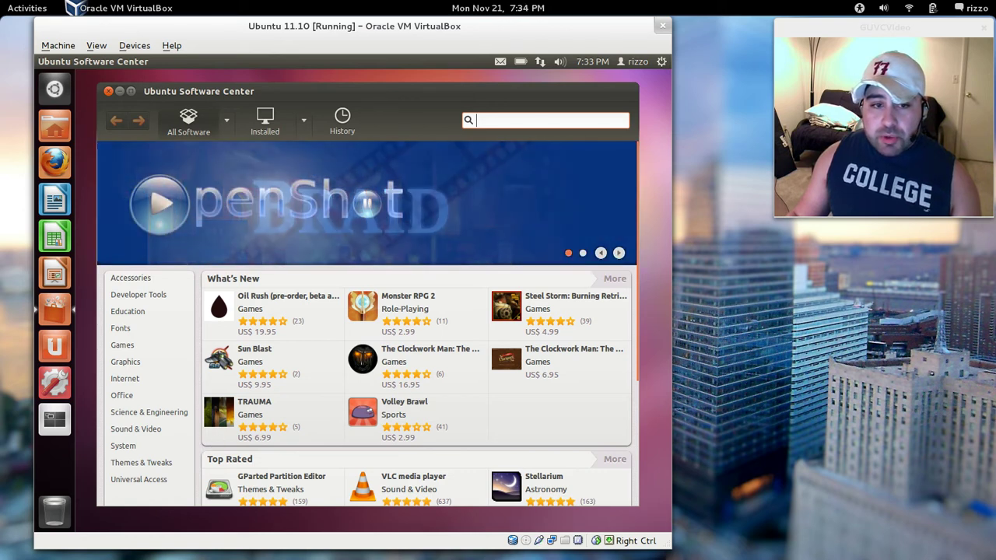
{"action": "left_click", "coordinate": [619, 253]}
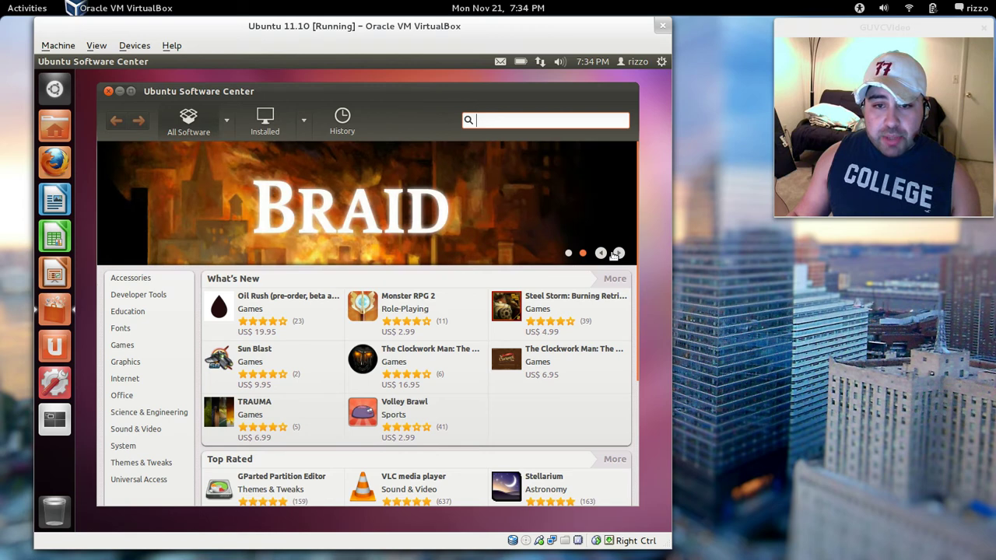
{"action": "left_click", "coordinate": [619, 253]}
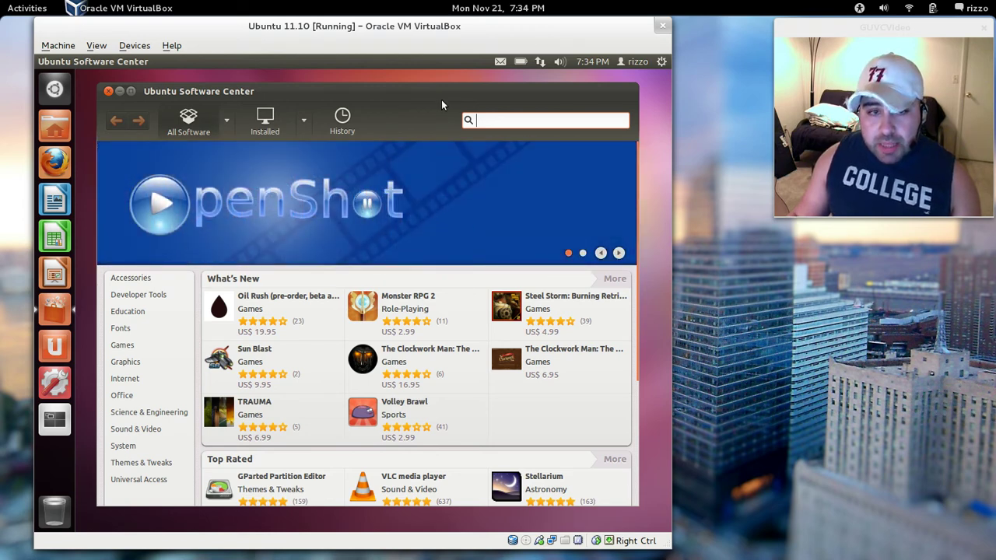
Move the Software Center window up slightly and view the source filters for Installed and All Software without choosing one
{"action": "left_click_drag", "start_coordinate": [439, 98], "coordinate": [437, 87]}
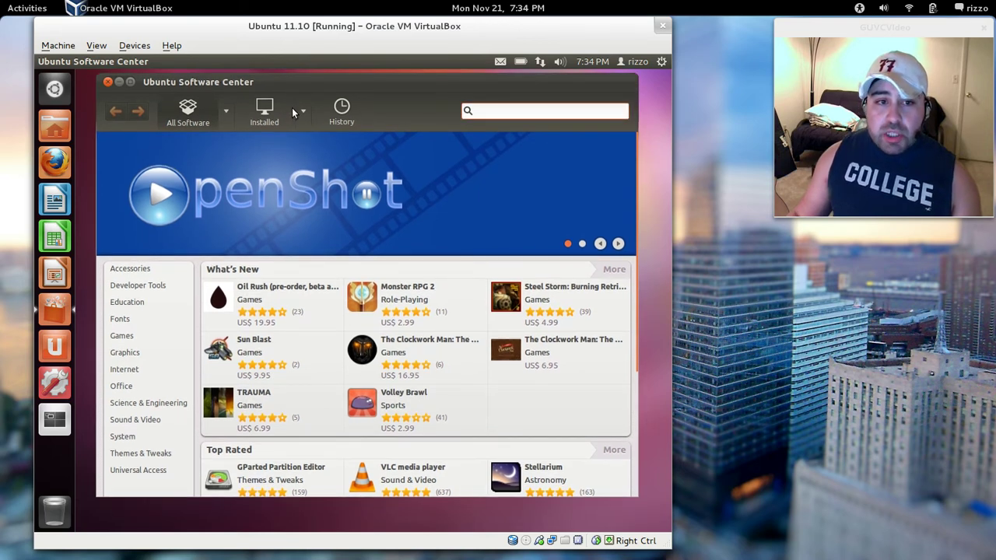
{"action": "left_click", "coordinate": [302, 110]}
{"action": "left_click", "coordinate": [302, 110]}
{"action": "left_click", "coordinate": [302, 110]}
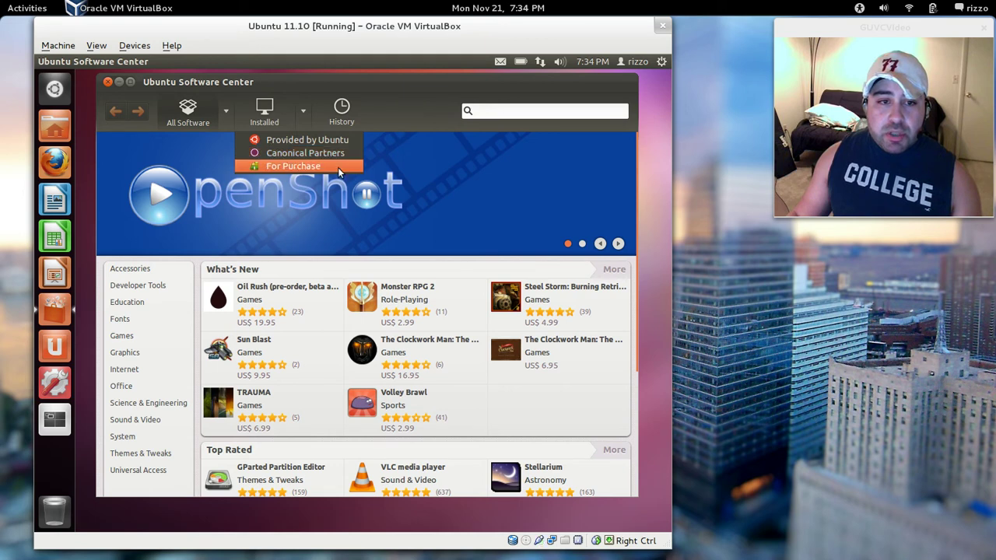
{"action": "left_click", "coordinate": [410, 99]}
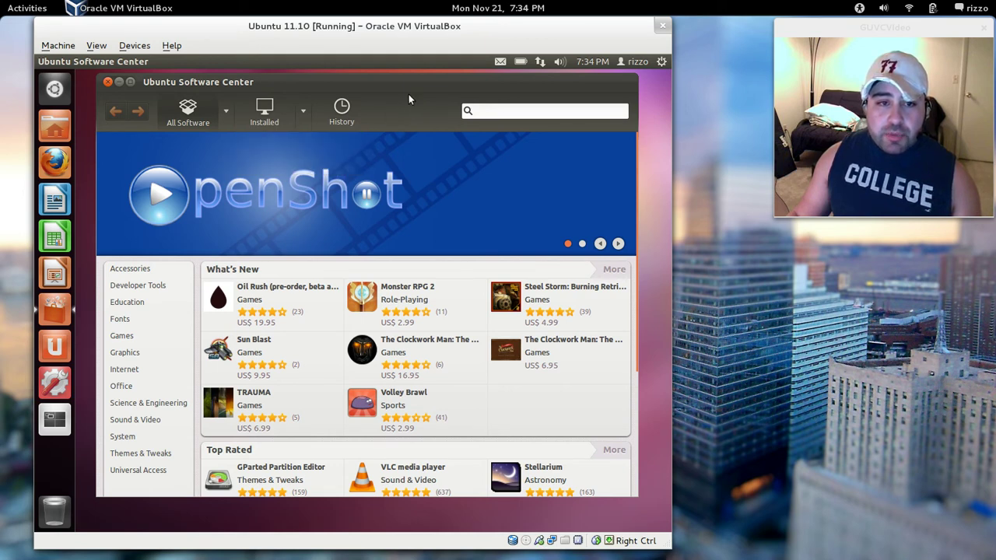
{"action": "left_click", "coordinate": [227, 111]}
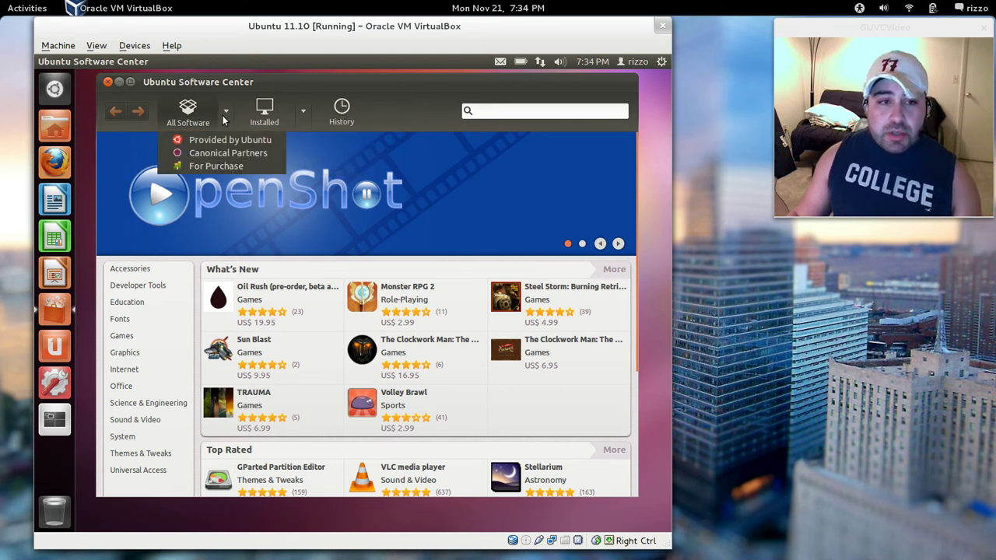
{"action": "left_click", "coordinate": [408, 75]}
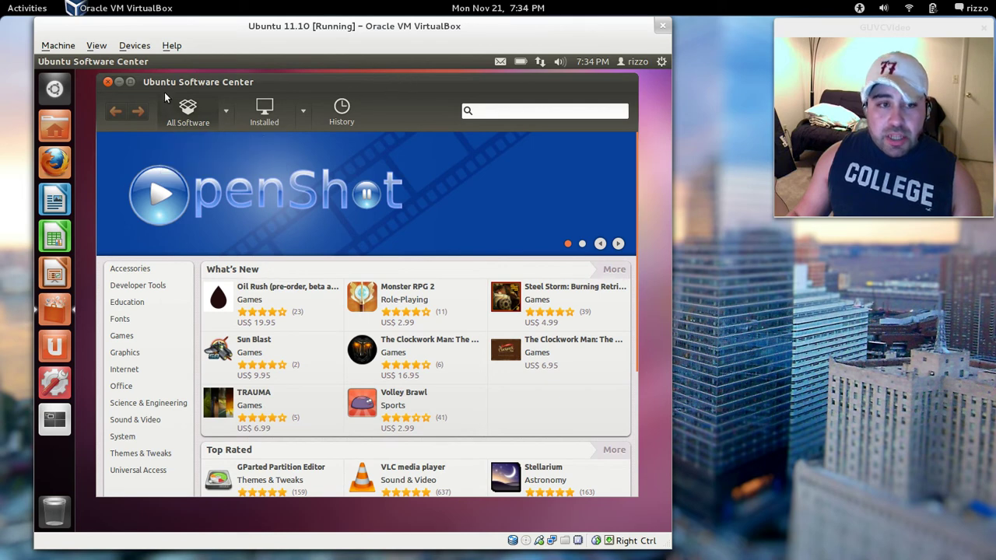
Review the Ubuntu Software and Other Software repositories in Software Sources, and close it along with Ubuntu Software Center
{"action": "mouse_move", "coordinate": [152, 61]}
{"action": "left_click", "coordinate": [114, 62]}
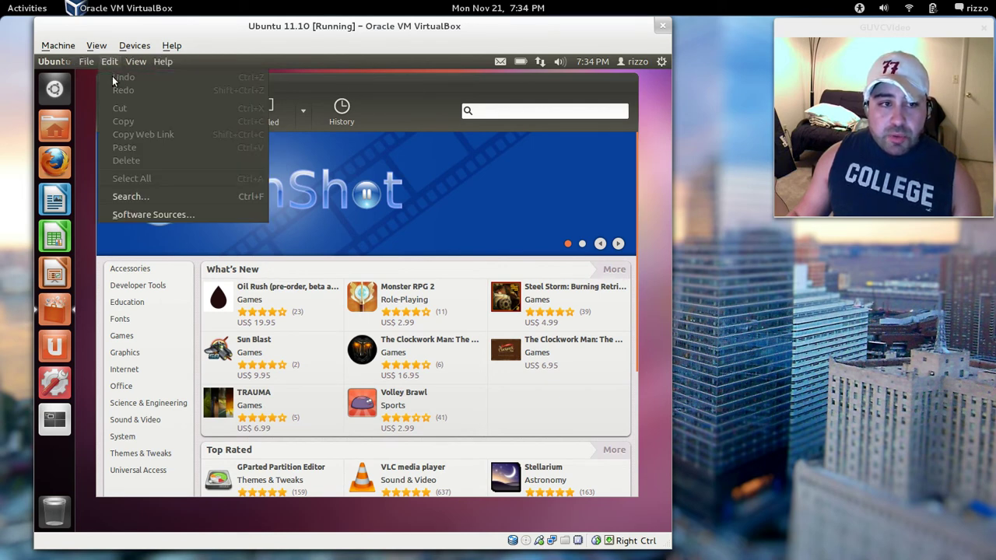
{"action": "left_click", "coordinate": [142, 215]}
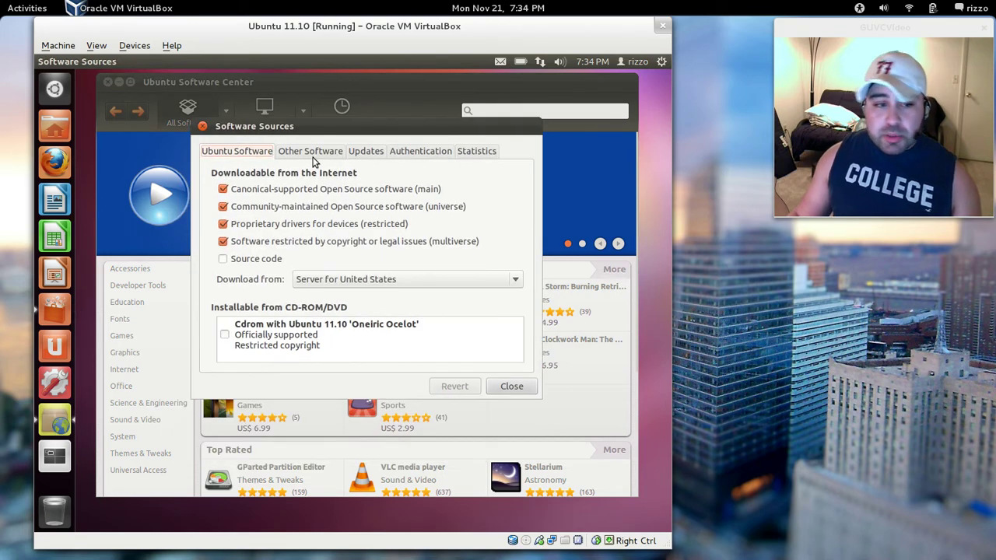
{"action": "left_click", "coordinate": [312, 153]}
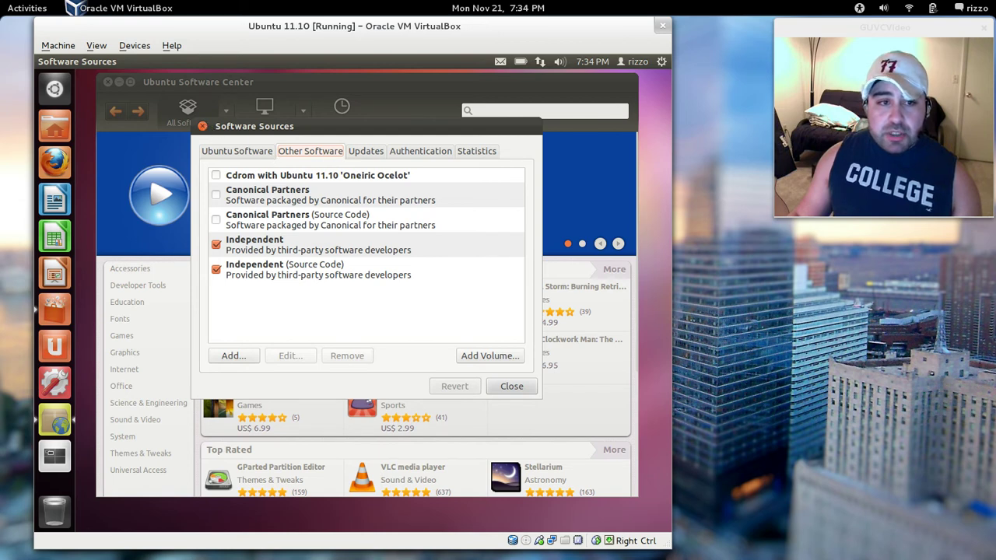
{"action": "left_click", "coordinate": [203, 125]}
{"action": "left_click", "coordinate": [108, 82]}
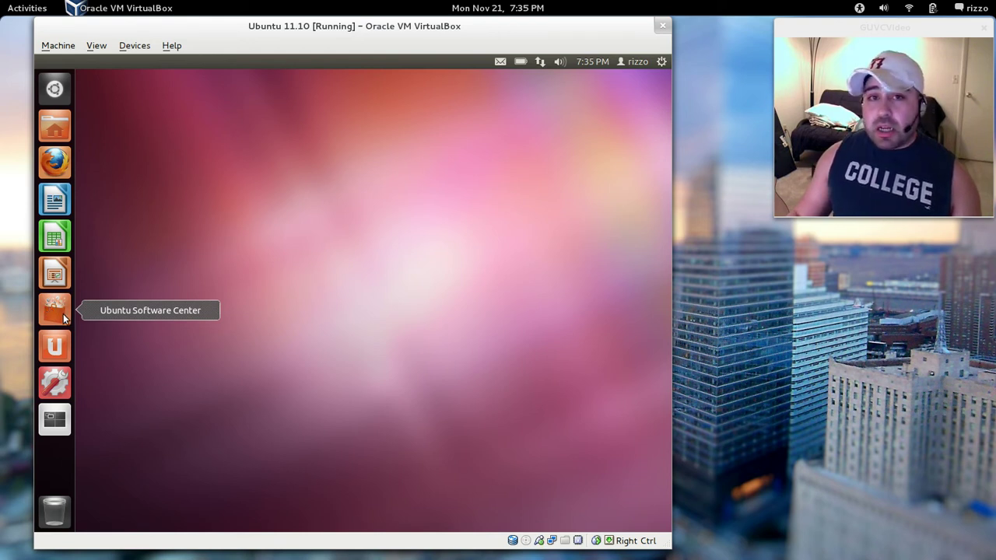
View Dash home and close it, and open the Home Folder to view its contents before closing its window
{"action": "left_click", "coordinate": [49, 93]}
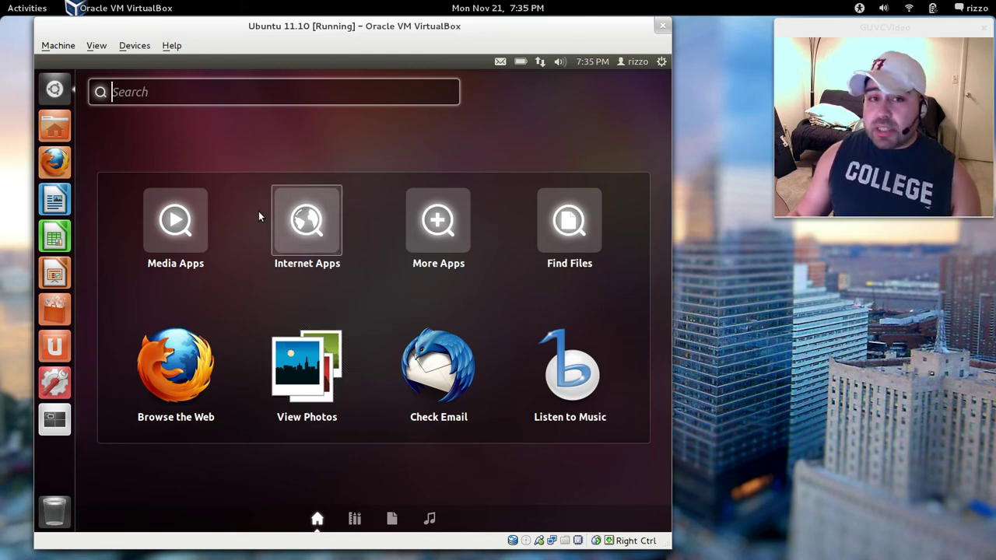
{"action": "left_click", "coordinate": [57, 90]}
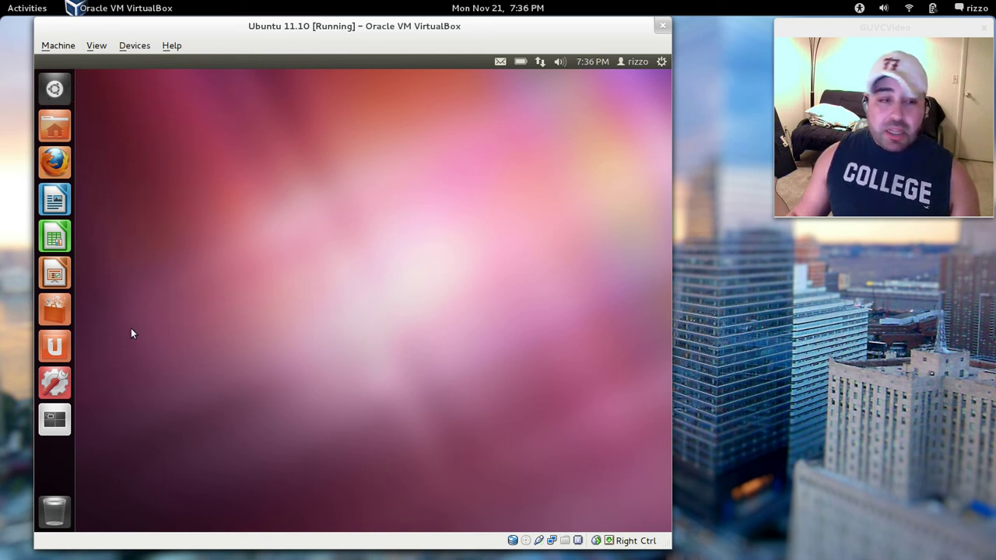
{"action": "left_click", "coordinate": [63, 130]}
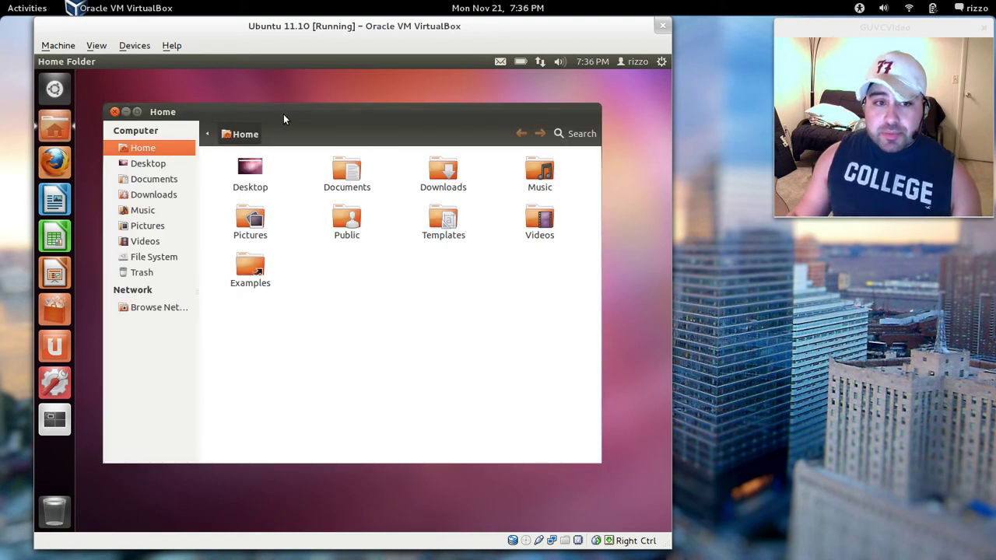
{"action": "mouse_move", "coordinate": [284, 118]}
{"action": "left_mouse_down"}
{"action": "mouse_move", "coordinate": [348, 107]}
{"action": "mouse_move", "coordinate": [299, 108]}
{"action": "left_mouse_up"}
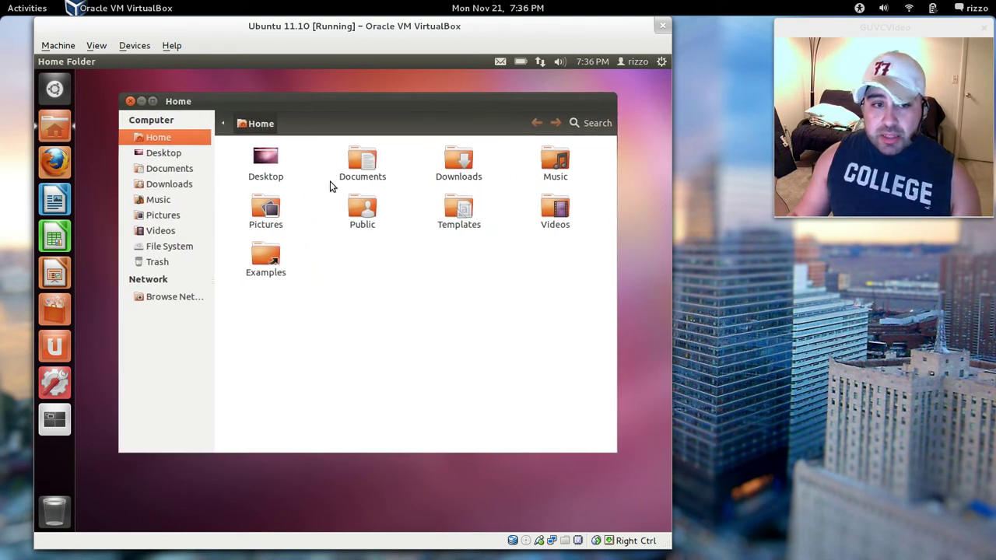
{"action": "left_click", "coordinate": [130, 101]}
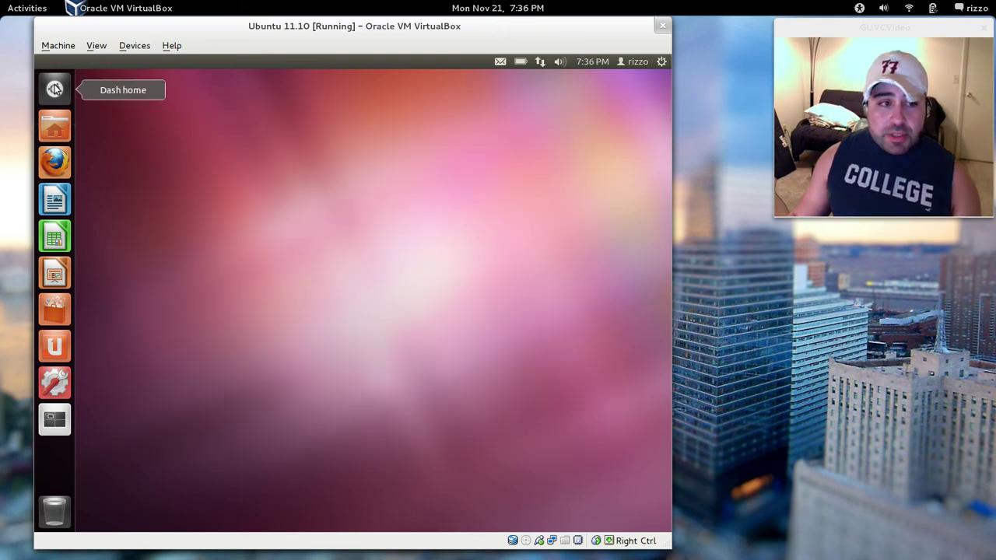
Expand all installed applications in the Dash's Applications lens and browse the list down to Apps Available for Download
{"action": "left_click", "coordinate": [54, 89]}
{"action": "left_click", "coordinate": [354, 518]}
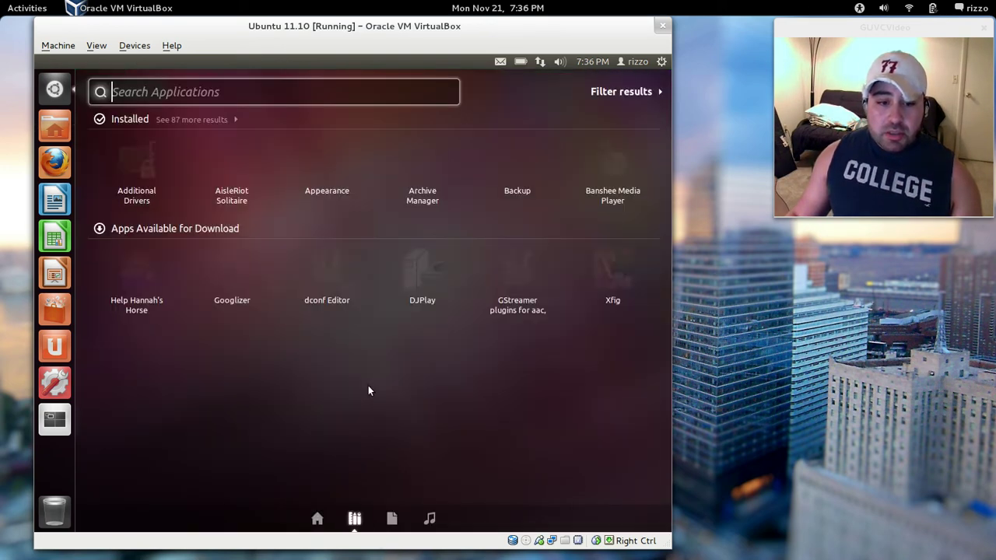
{"action": "left_click", "coordinate": [104, 123]}
{"action": "scroll", "coordinate": [330, 311], "scroll_direction": "down", "scroll_amount": 3}
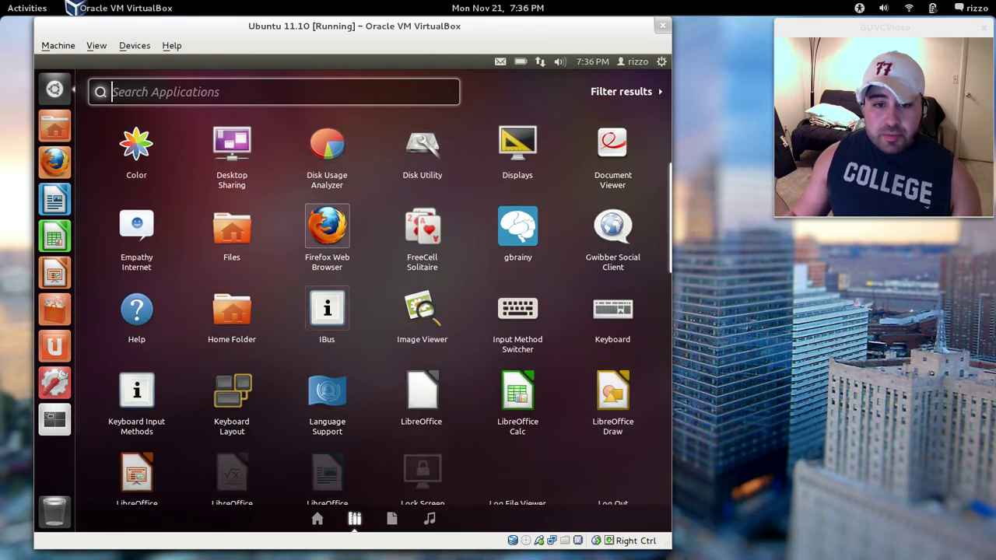
{"action": "scroll", "coordinate": [327, 311], "scroll_direction": "down", "scroll_amount": 10}
{"action": "scroll", "coordinate": [327, 312], "scroll_direction": "up", "scroll_amount": 3}
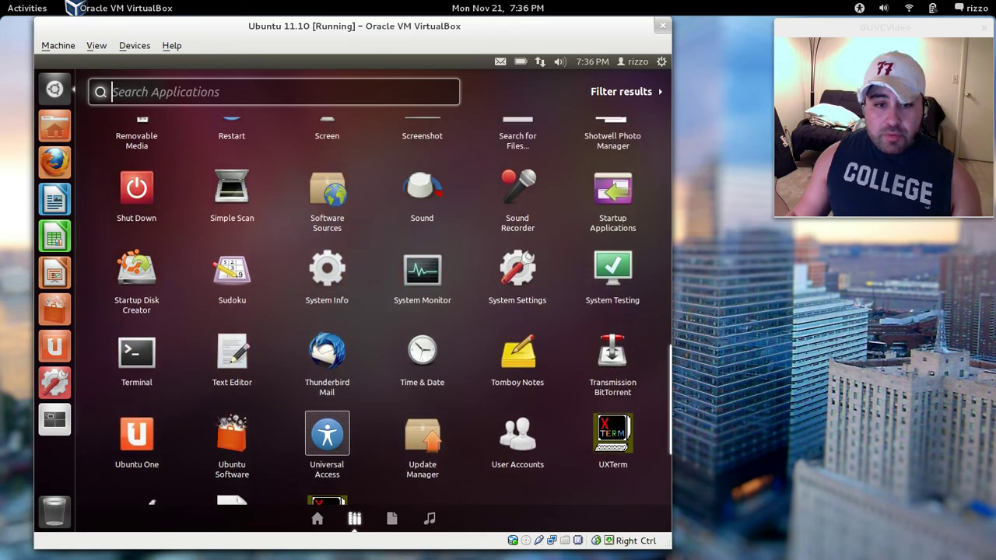
{"action": "scroll", "coordinate": [327, 435], "scroll_direction": "up", "scroll_amount": 10}
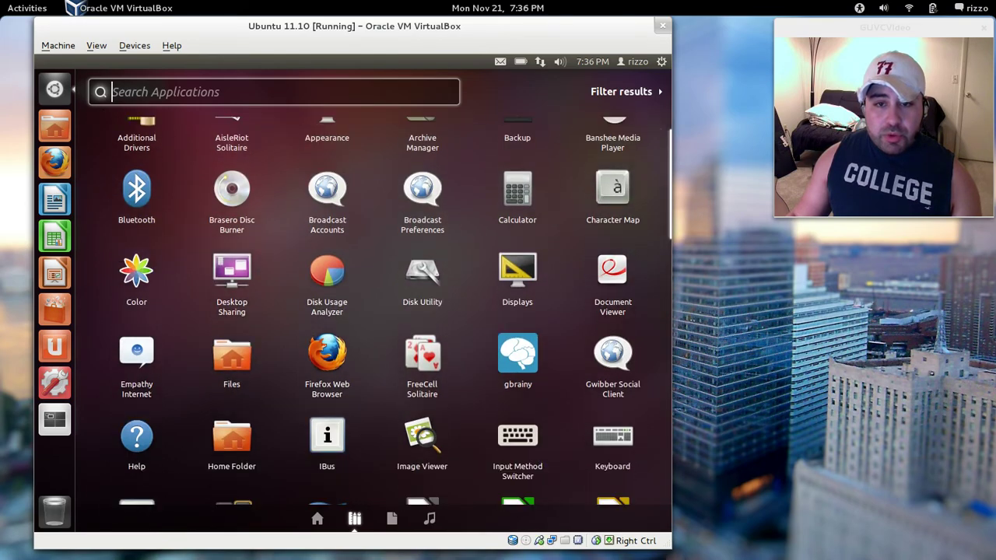
{"action": "scroll", "coordinate": [479, 296], "scroll_direction": "down", "scroll_amount": 10}
{"action": "scroll", "coordinate": [479, 296], "scroll_direction": "up", "scroll_amount": 1}
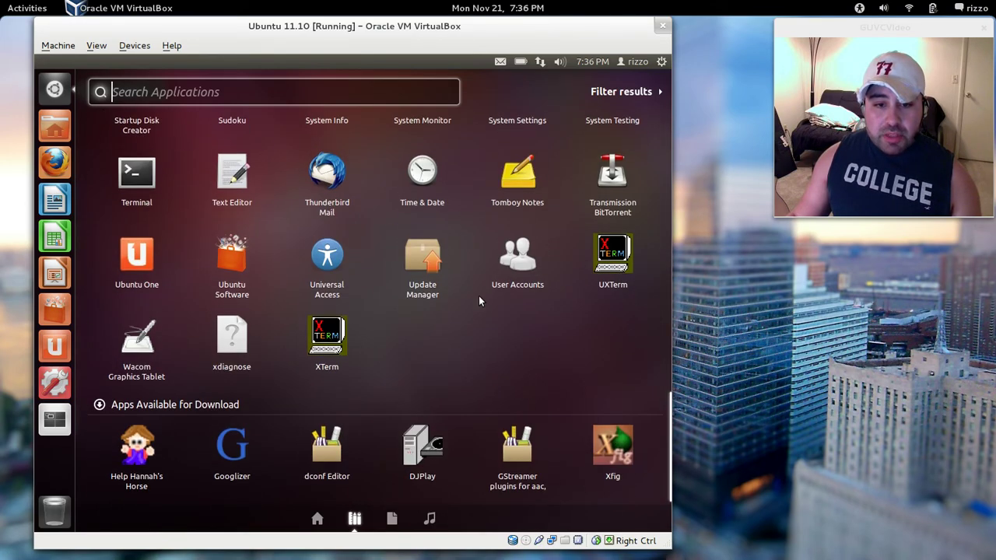
{"action": "scroll", "coordinate": [547, 290], "scroll_direction": "up", "scroll_amount": 3}
{"action": "scroll", "coordinate": [546, 290], "scroll_direction": "down", "scroll_amount": 4}
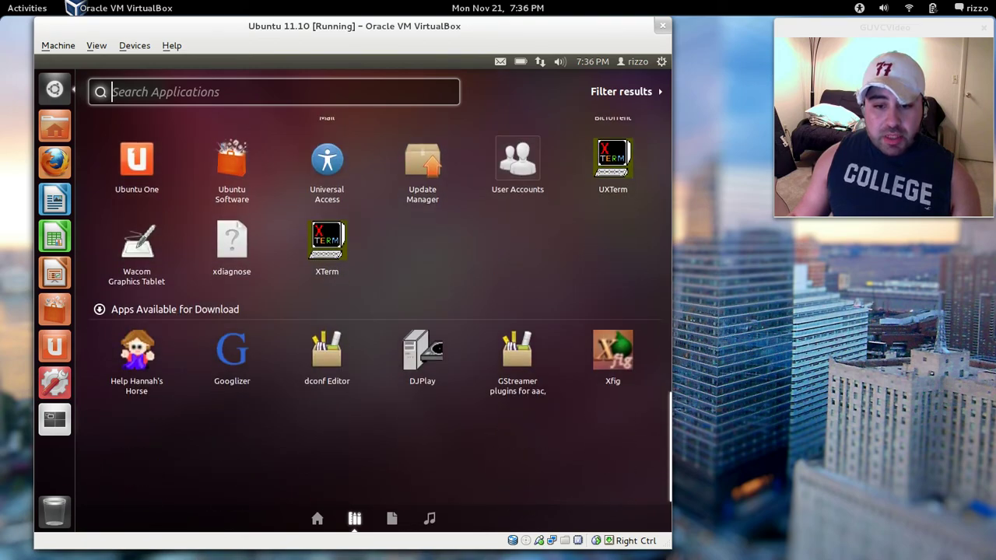
{"action": "scroll", "coordinate": [517, 257], "scroll_direction": "up", "scroll_amount": 1}
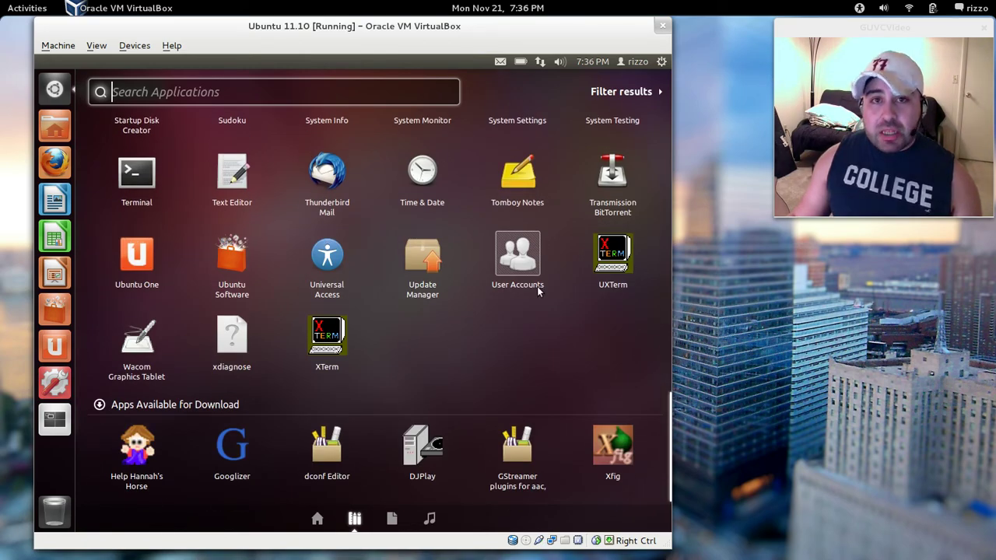
{"action": "scroll", "coordinate": [537, 286], "scroll_direction": "up", "scroll_amount": 10}
{"action": "scroll", "coordinate": [530, 291], "scroll_direction": "up", "scroll_amount": 4}
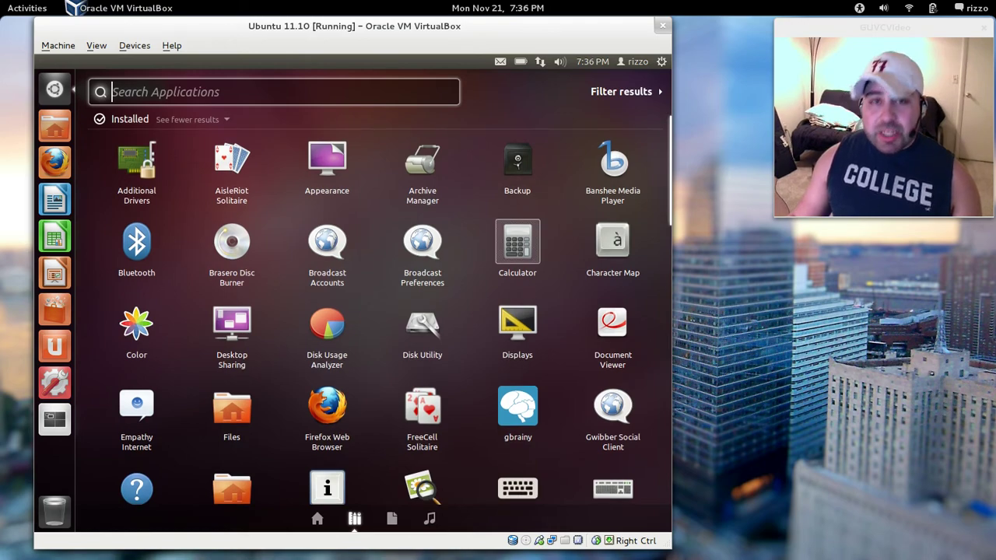
{"action": "scroll", "coordinate": [530, 290], "scroll_direction": "down", "scroll_amount": 14}
{"action": "scroll", "coordinate": [520, 287], "scroll_direction": "up", "scroll_amount": 1}
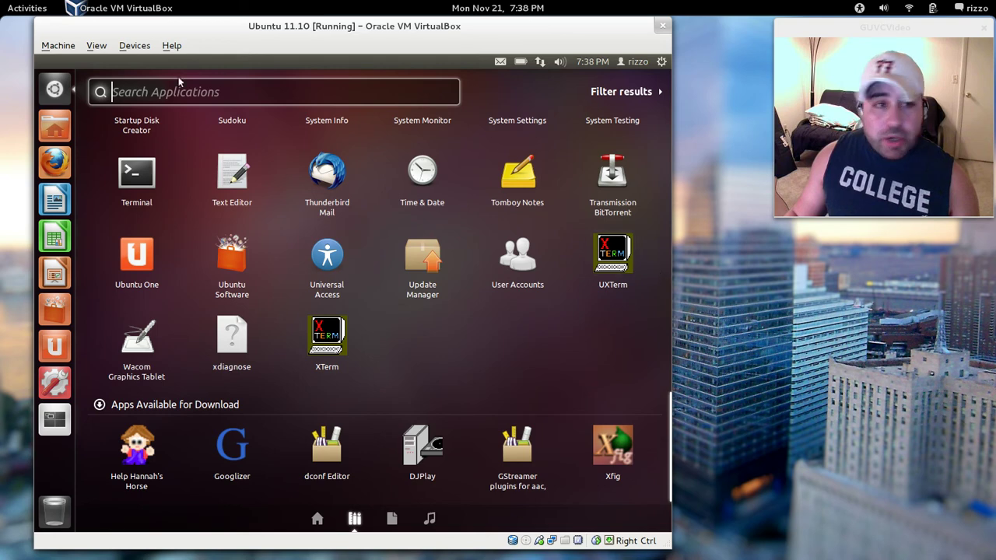
Close the Applications lens, search Dash home for "ter" and launch Terminal from the results
{"action": "left_click", "coordinate": [54, 89]}
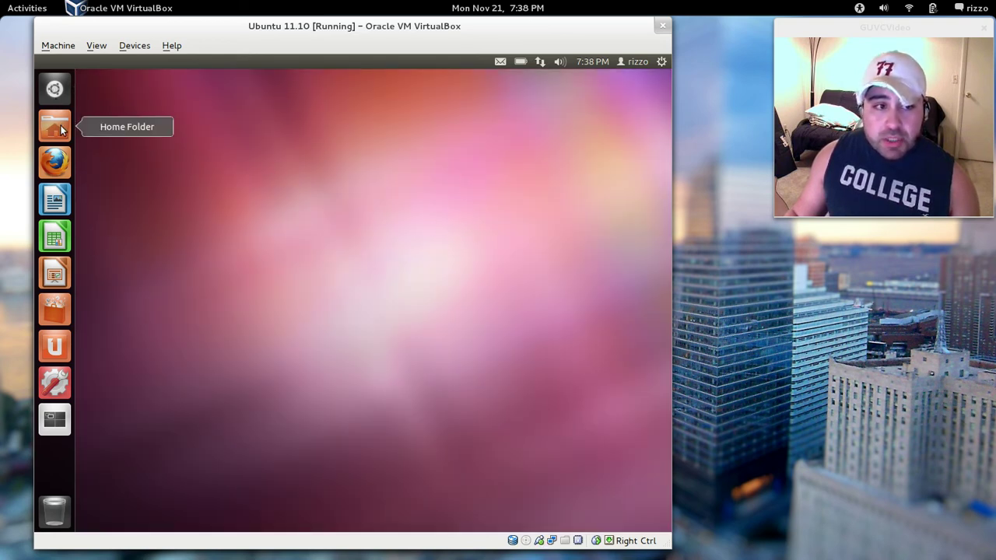
{"action": "key", "text": "super"}
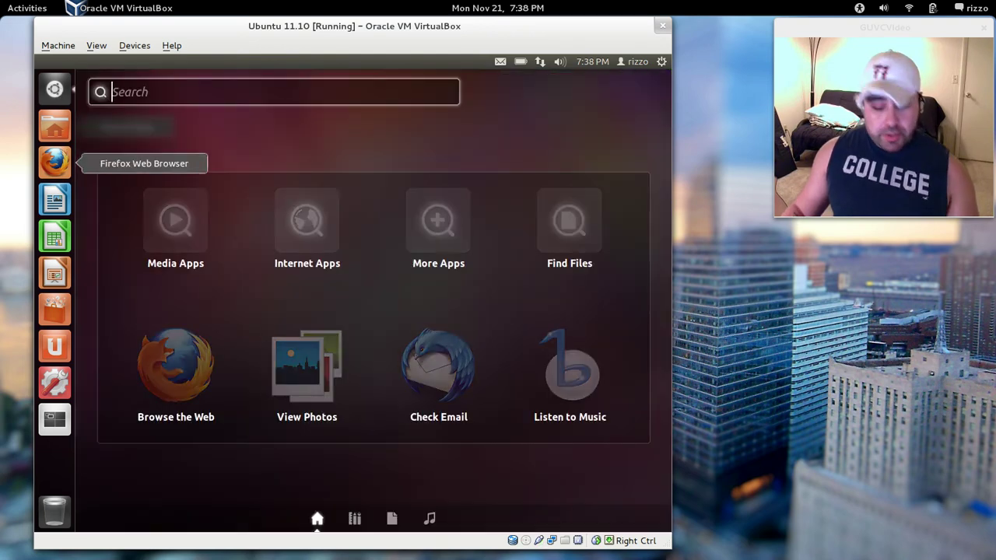
{"action": "type", "text": "ter"}
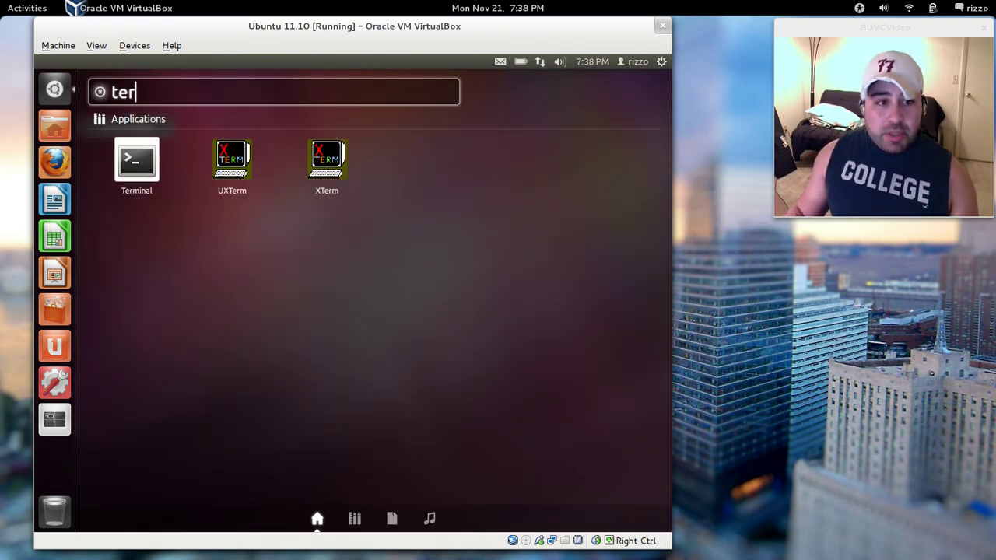
{"action": "left_click", "coordinate": [133, 175]}
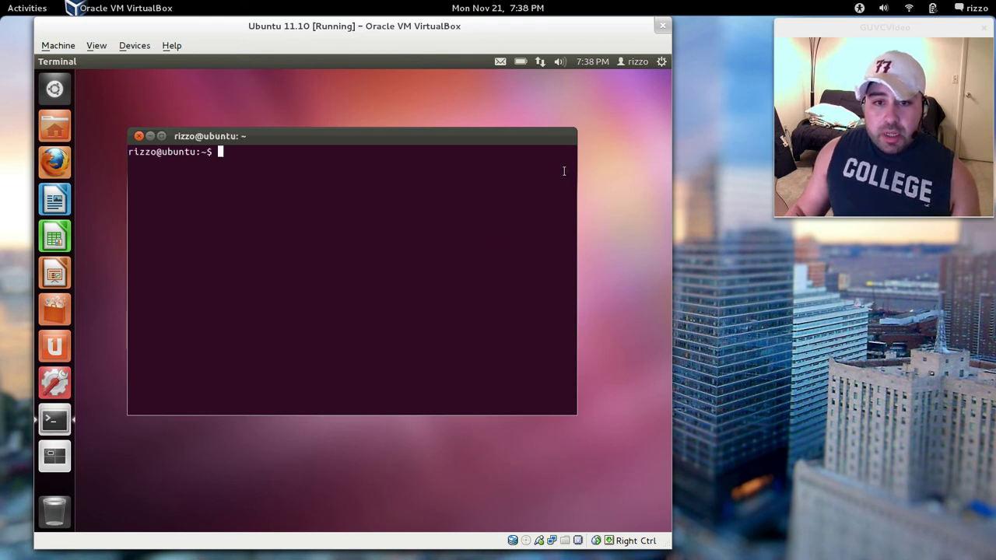
Run sudo apt-get update in Terminal and enter the account password for sudo
{"action": "type", "text": "sudo apt"}
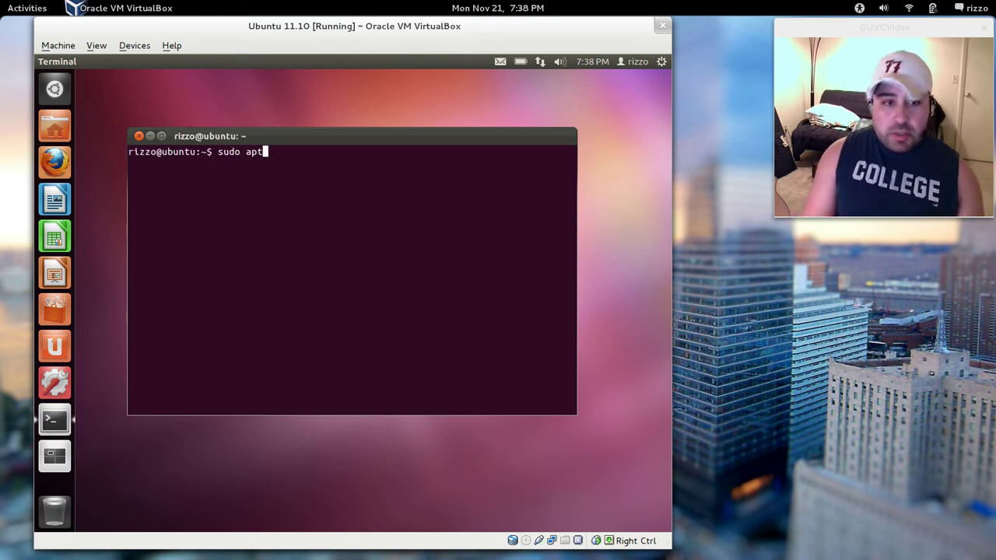
{"action": "type", "text": "-getupdate"}
{"action": "key", "text": "BackSpace"}
{"action": "key", "text": "BackSpace"}
{"action": "key", "text": "BackSpace"}
{"action": "key", "text": "BackSpace"}
{"action": "key", "text": "BackSpace"}
{"action": "key", "text": "BackSpace"}
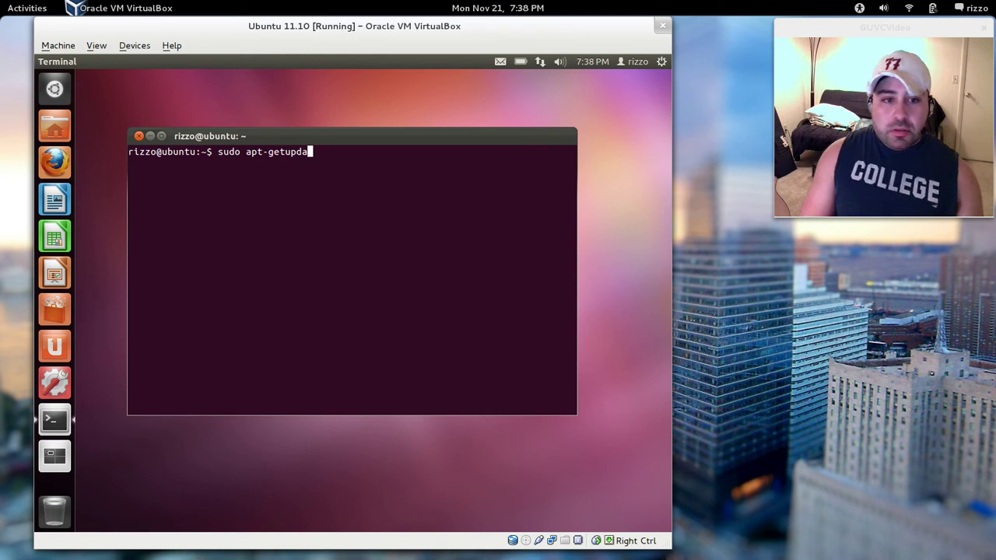
{"action": "type", "text": "update"}
{"action": "key", "text": "Return"}
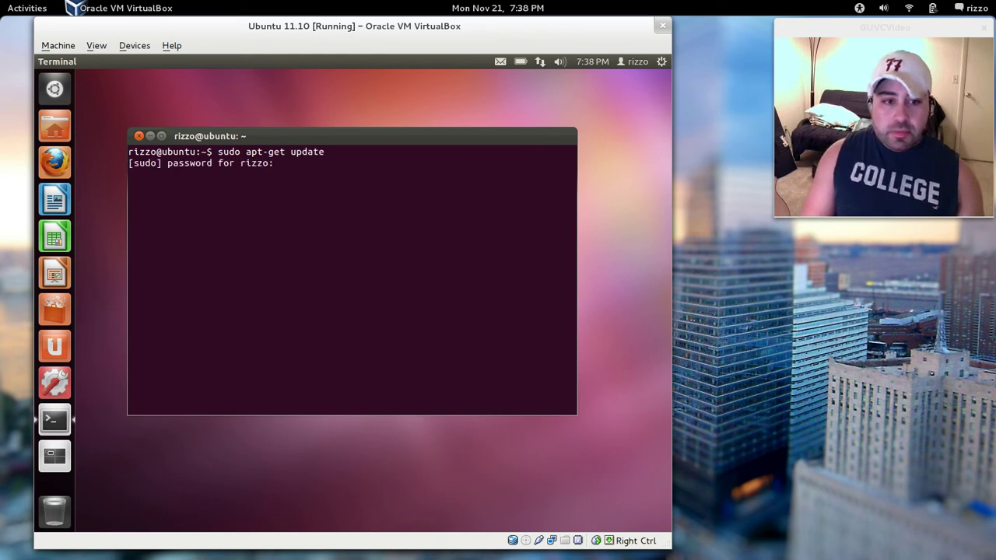
{"action": "key", "text": "Return"}
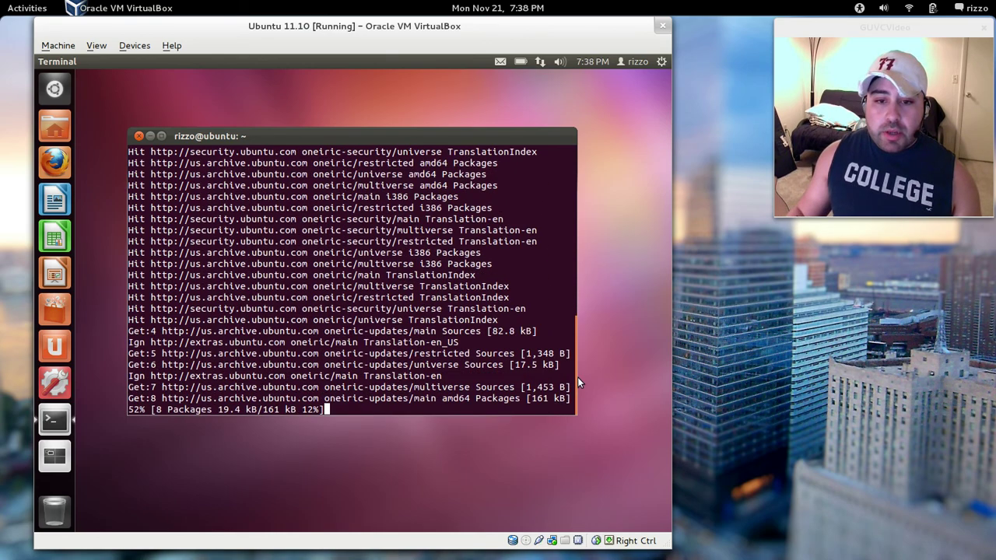
Review the package list update output from its beginning to its end, and close Terminal
{"action": "mouse_move", "coordinate": [579, 373]}
{"action": "left_mouse_down"}
{"action": "mouse_move", "coordinate": [579, 178]}
{"action": "mouse_move", "coordinate": [580, 391]}
{"action": "left_mouse_up"}
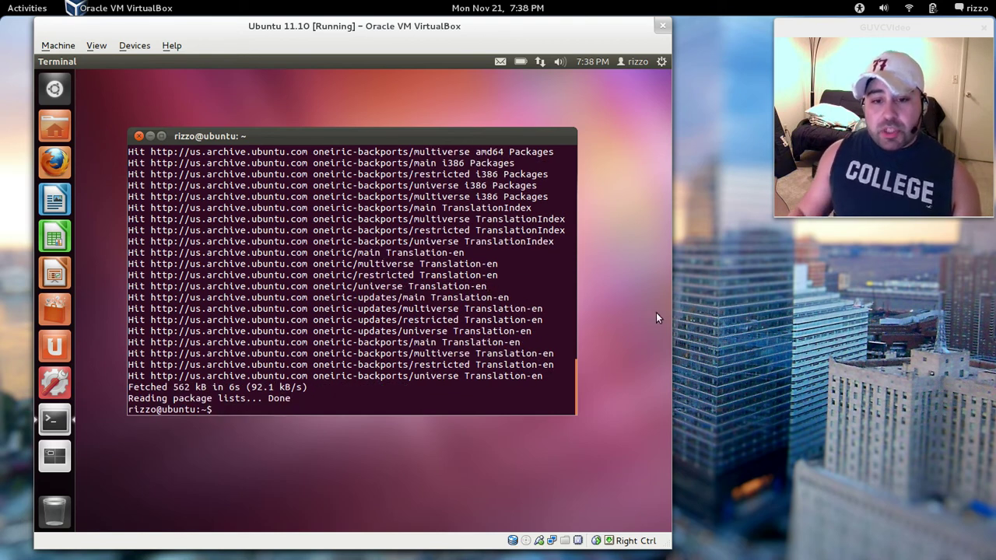
{"action": "key", "text": "Up"}
{"action": "key", "text": "Return"}
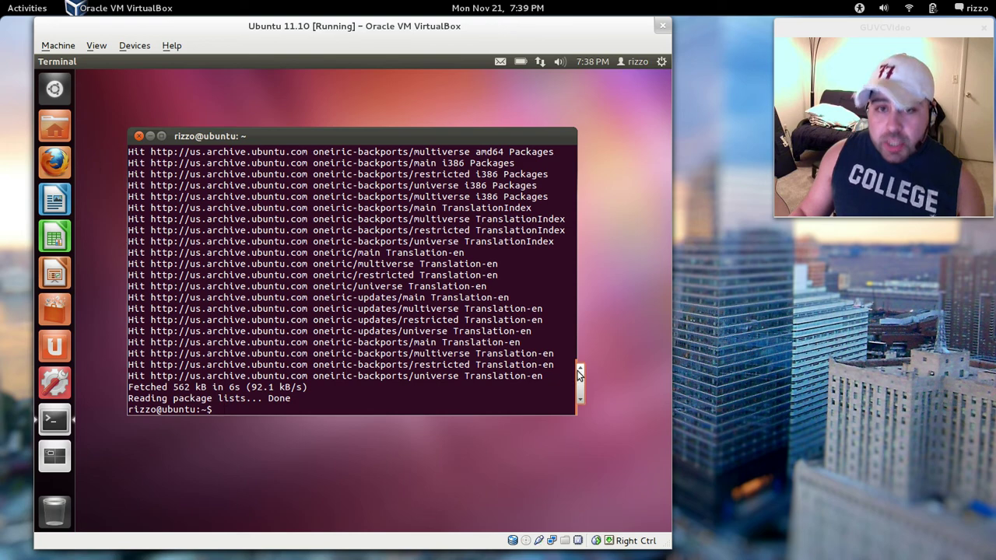
{"action": "left_click_drag", "start_coordinate": [580, 377], "coordinate": [580, 158]}
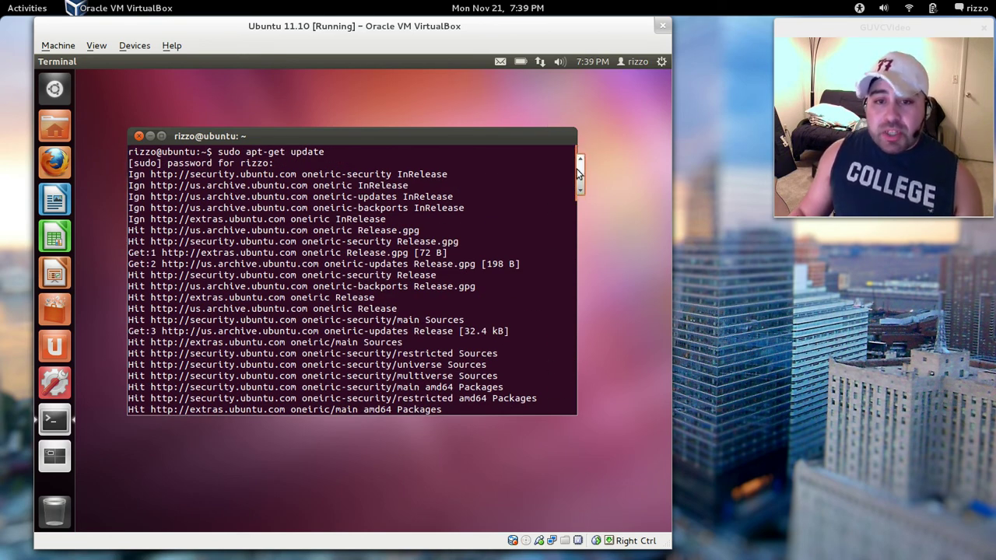
{"action": "left_click_drag", "start_coordinate": [580, 171], "coordinate": [581, 401]}
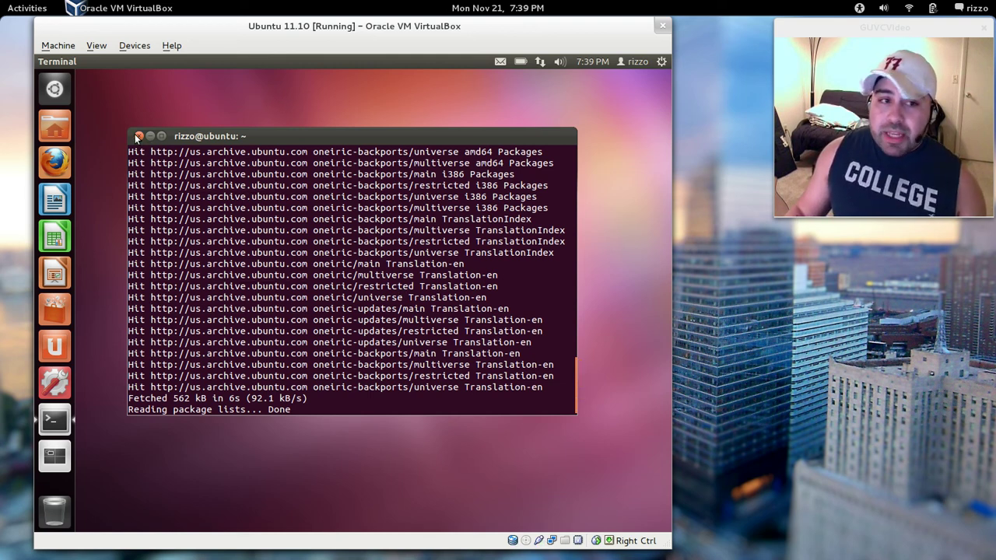
{"action": "left_click", "coordinate": [138, 136]}
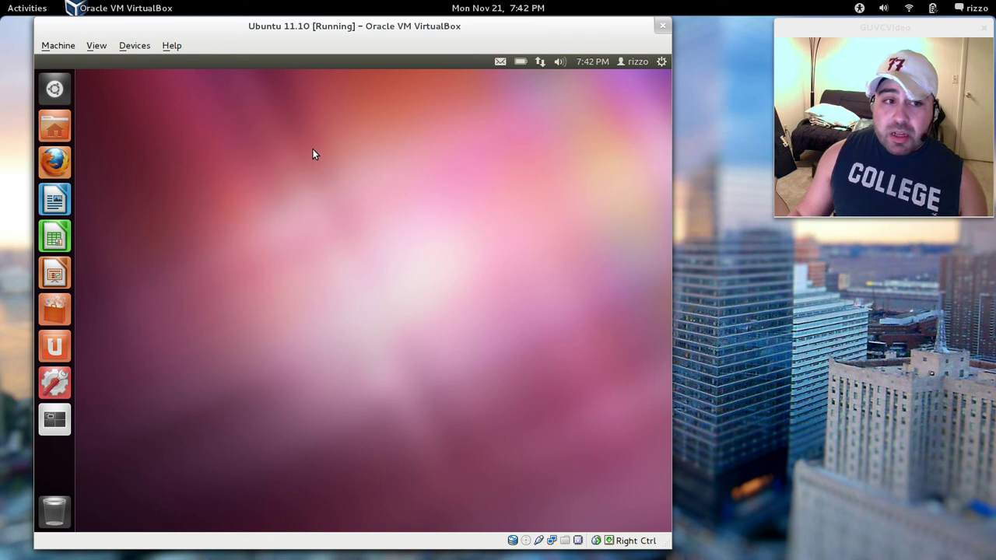
Shift the virtual machine window slightly to the right, and view and close the host's Activities overview
{"action": "left_click_drag", "start_coordinate": [344, 26], "coordinate": [378, 25]}
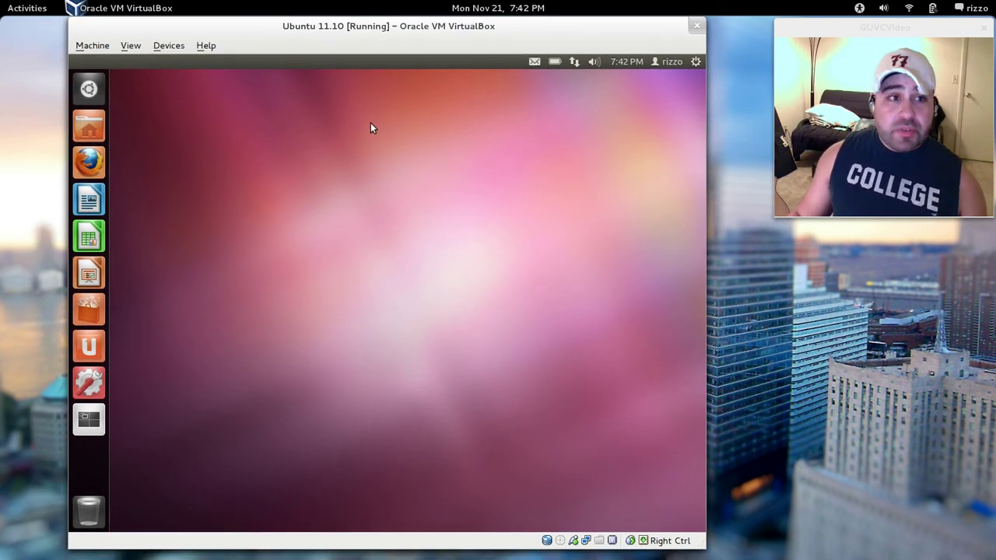
{"action": "key", "text": "super"}
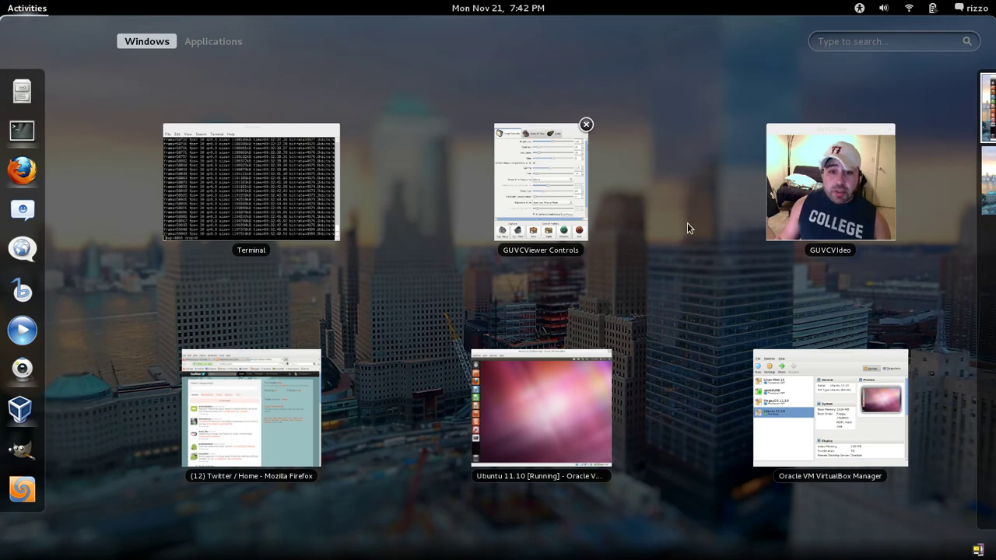
{"action": "key", "text": "super"}
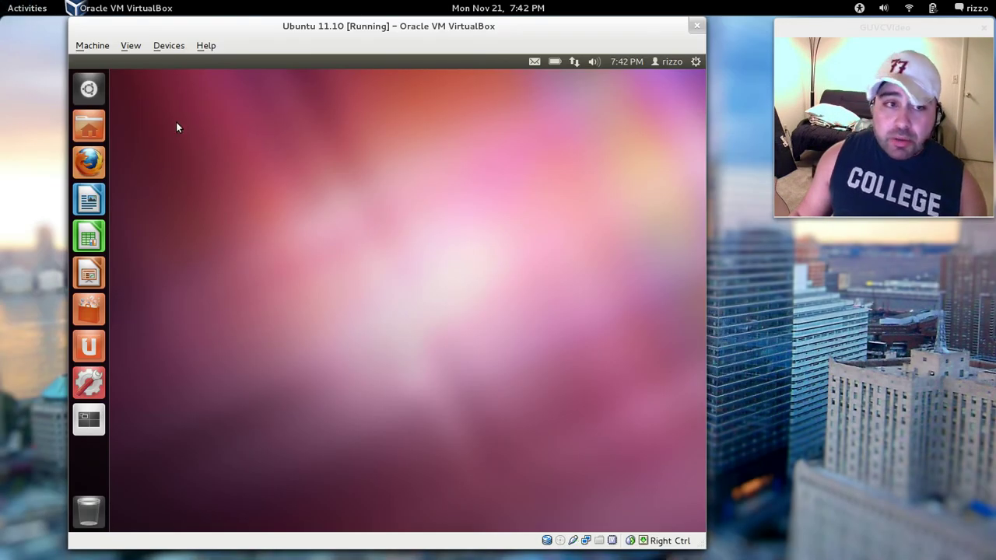
Move the Ubuntu 11.10 virtual machine window from the first workspace to the second in the host's Activities overview
{"action": "mouse_move", "coordinate": [2, 1]}
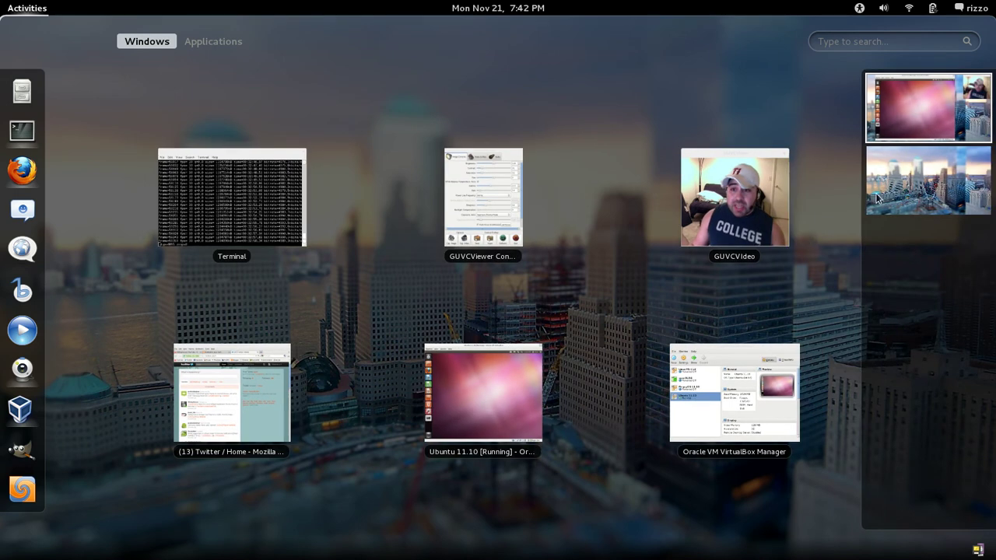
{"action": "mouse_move", "coordinate": [938, 230]}
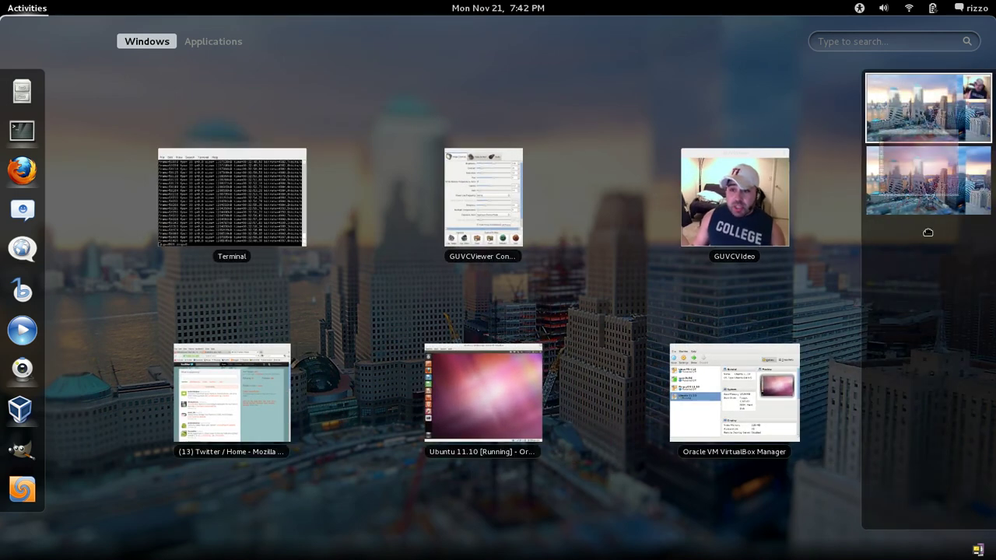
{"action": "left_click_drag", "start_coordinate": [921, 86], "coordinate": [956, 163]}
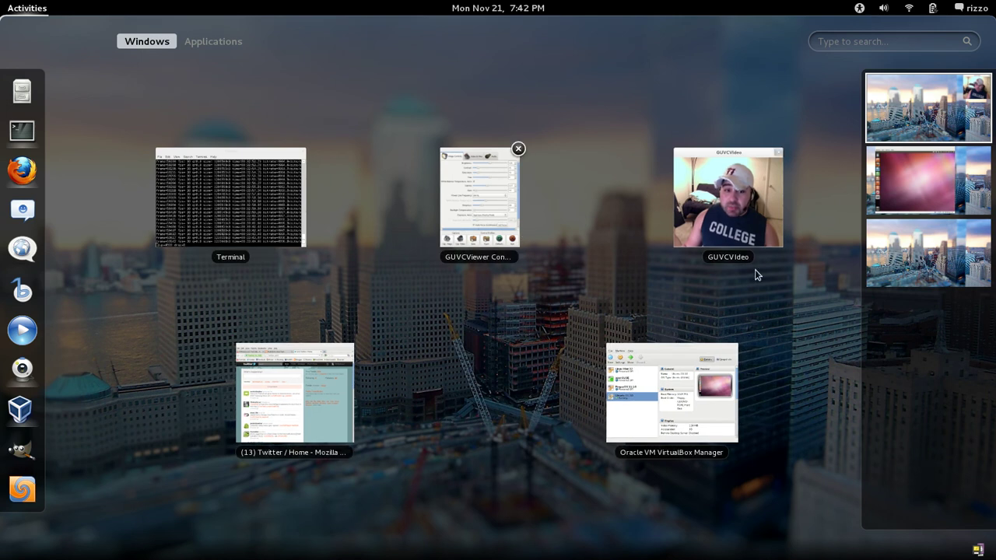
Open a new Terminal window on the host and move it to the third workspace in the Activities overview
{"action": "right_click", "coordinate": [21, 131]}
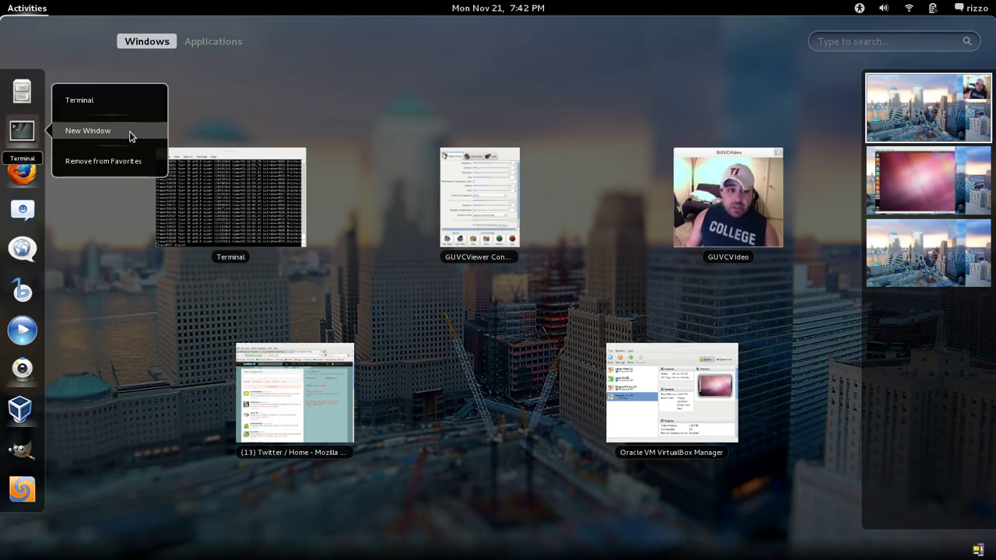
{"action": "left_click", "coordinate": [129, 133]}
{"action": "key", "text": "super"}
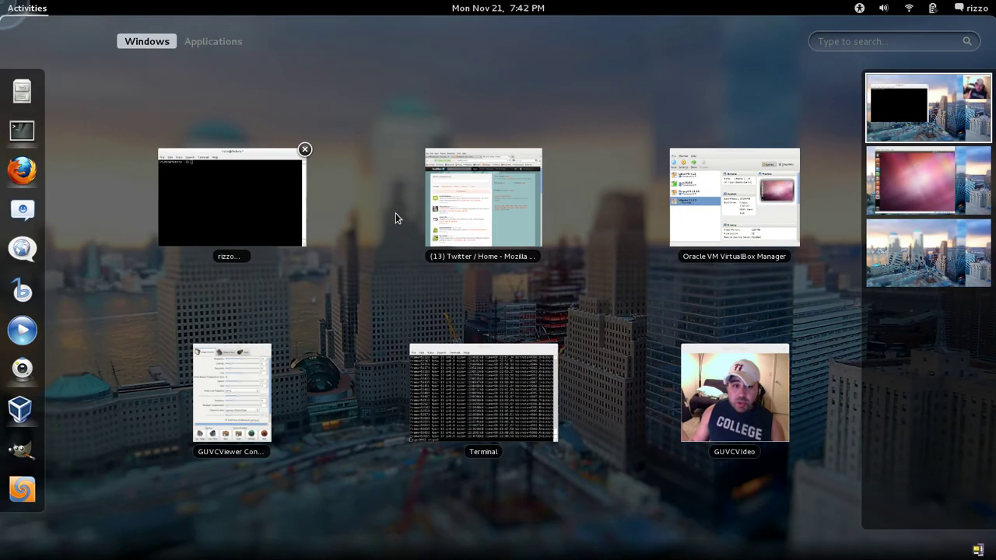
{"action": "left_click_drag", "start_coordinate": [232, 197], "coordinate": [895, 311]}
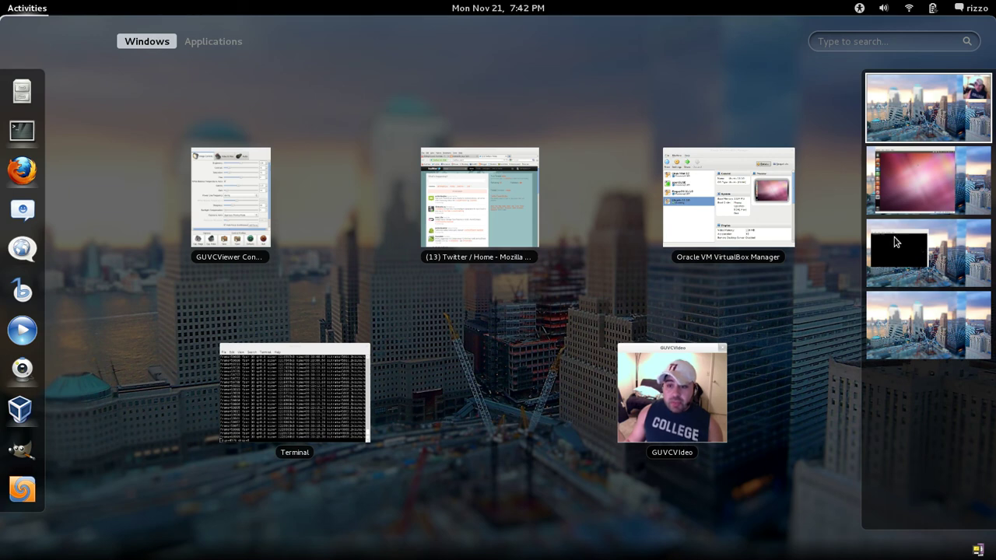
Return the new Terminal window to the first workspace and close it, and bring the Ubuntu 11.10 window back there and focus it
{"action": "left_click_drag", "start_coordinate": [896, 239], "coordinate": [695, 194]}
{"action": "left_click", "coordinate": [805, 345]}
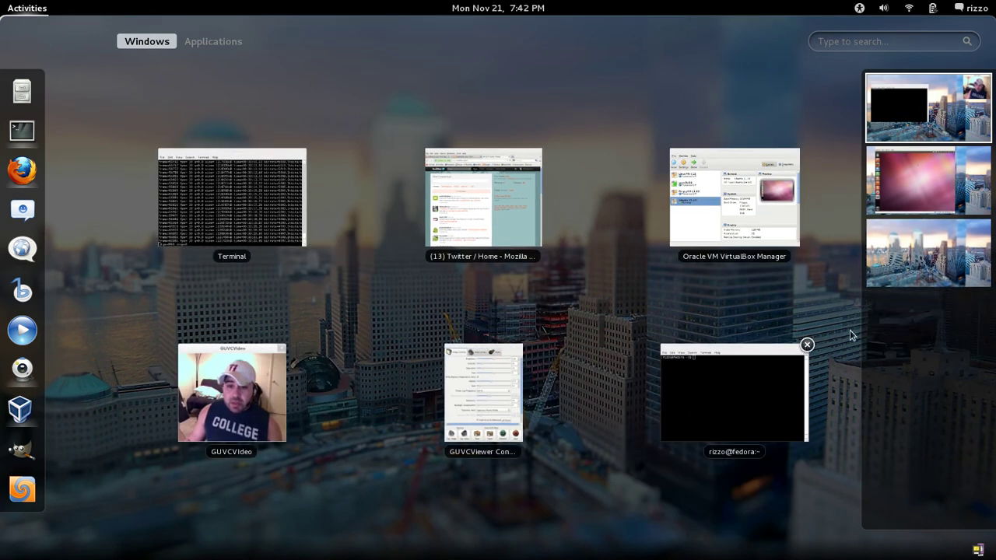
{"action": "left_click_drag", "start_coordinate": [929, 173], "coordinate": [934, 111]}
{"action": "left_click", "coordinate": [767, 408]}
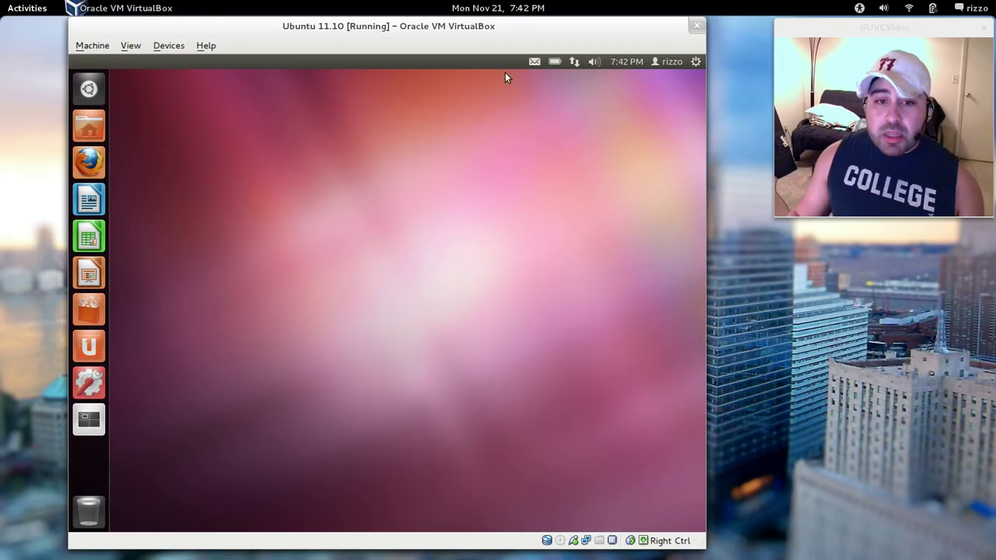
Move the virtual machine window left to the screen edge, view the host's Activities overview, return to the desktop and open the overview again
{"action": "left_click_drag", "start_coordinate": [496, 21], "coordinate": [435, 22]}
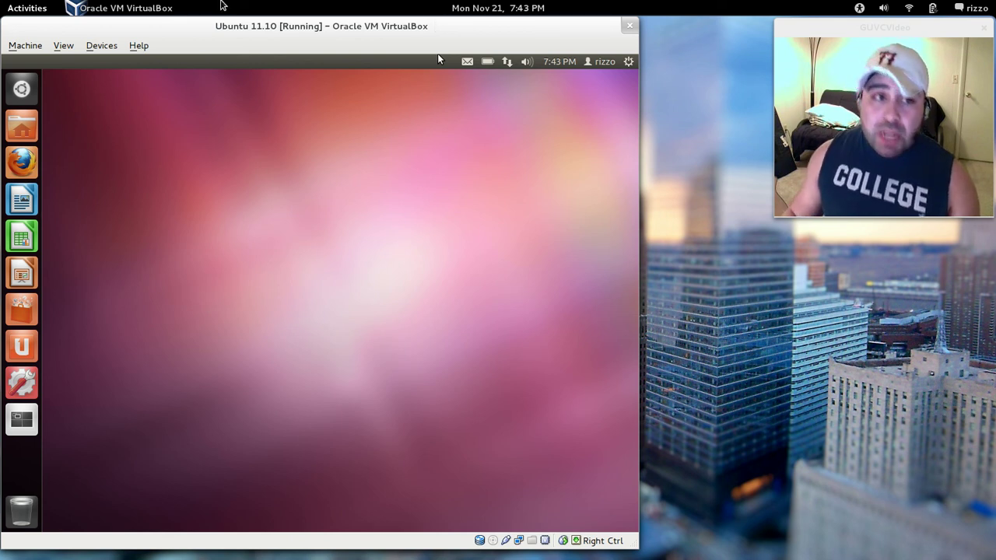
{"action": "mouse_move", "coordinate": [2, 2]}
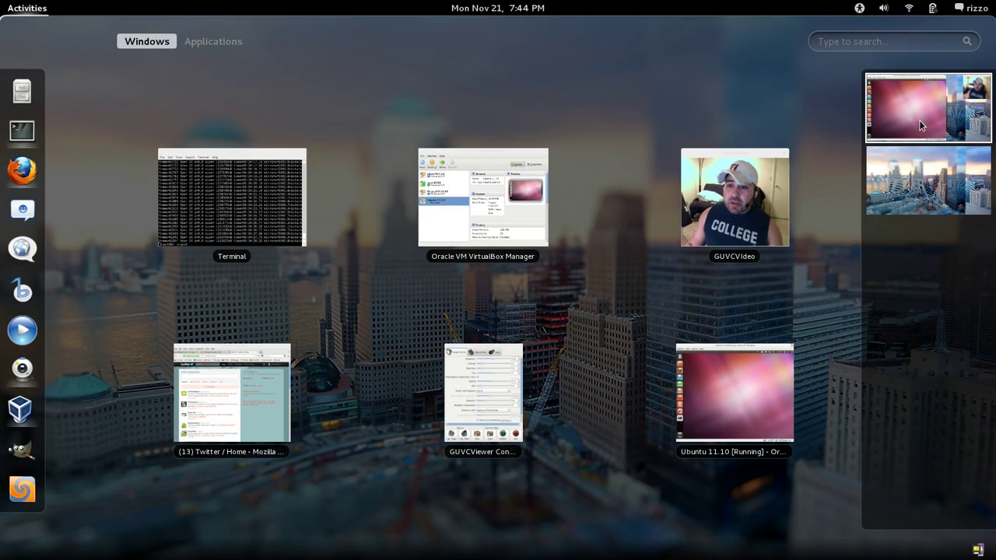
{"action": "left_click", "coordinate": [921, 126]}
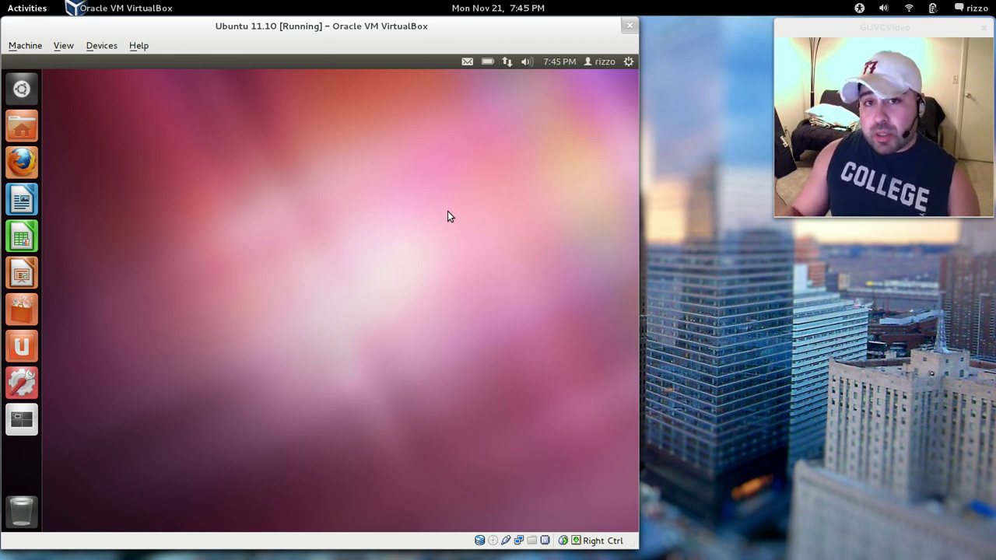
{"action": "key", "text": "super"}
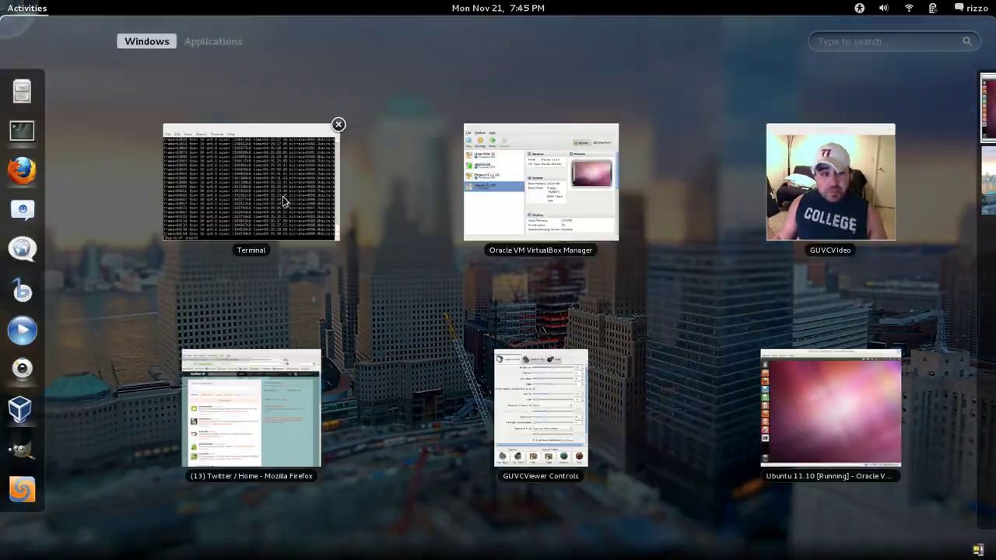